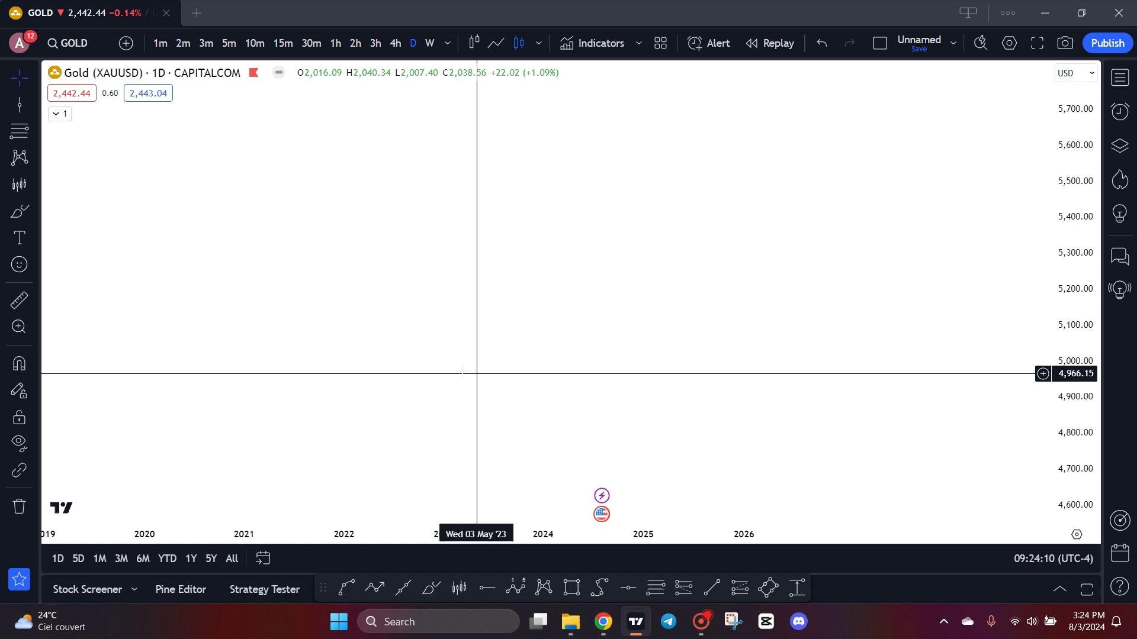
Step: Add a 'rescaled range analysis' text label to the upper middle of the Gold chart, nudged slightly left
left_click(19, 237)
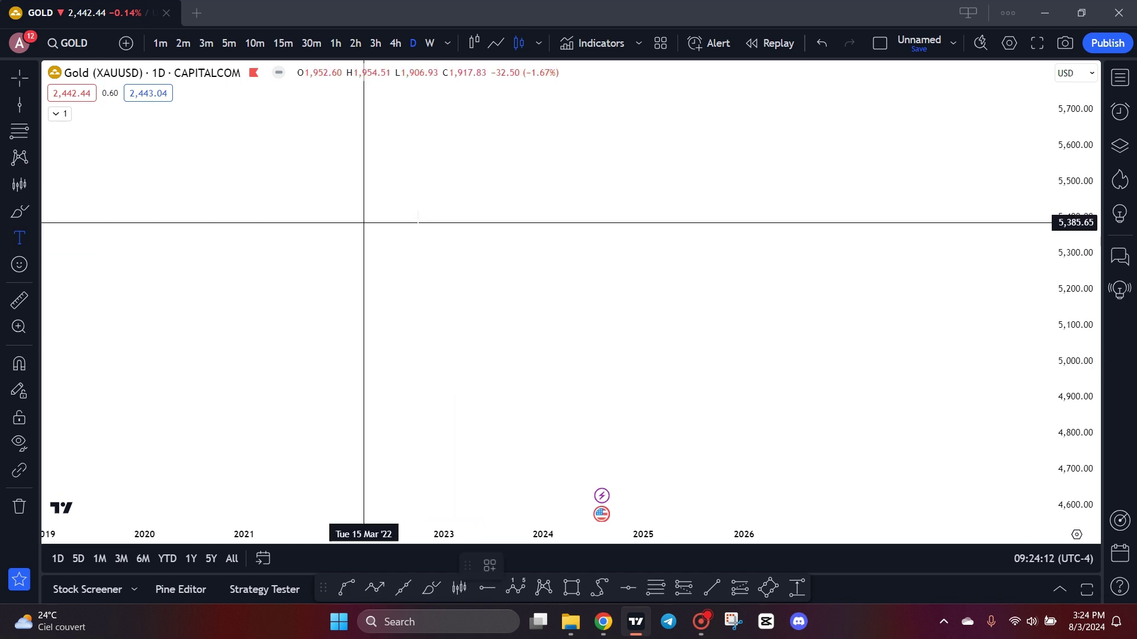
left_click(487, 224)
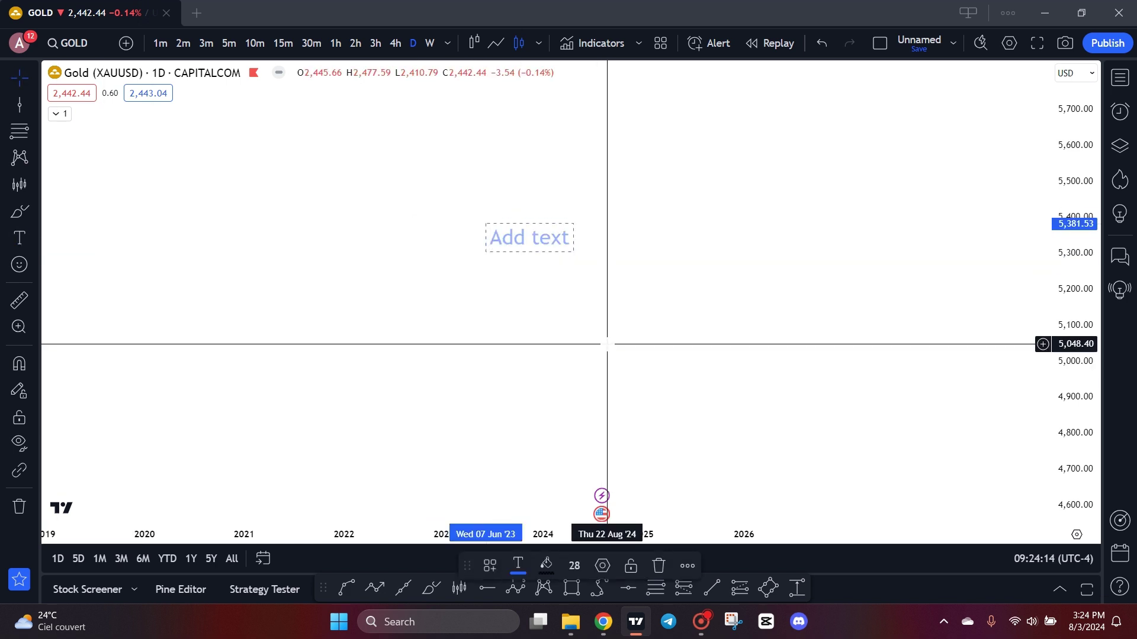
type("rescaled range analysis")
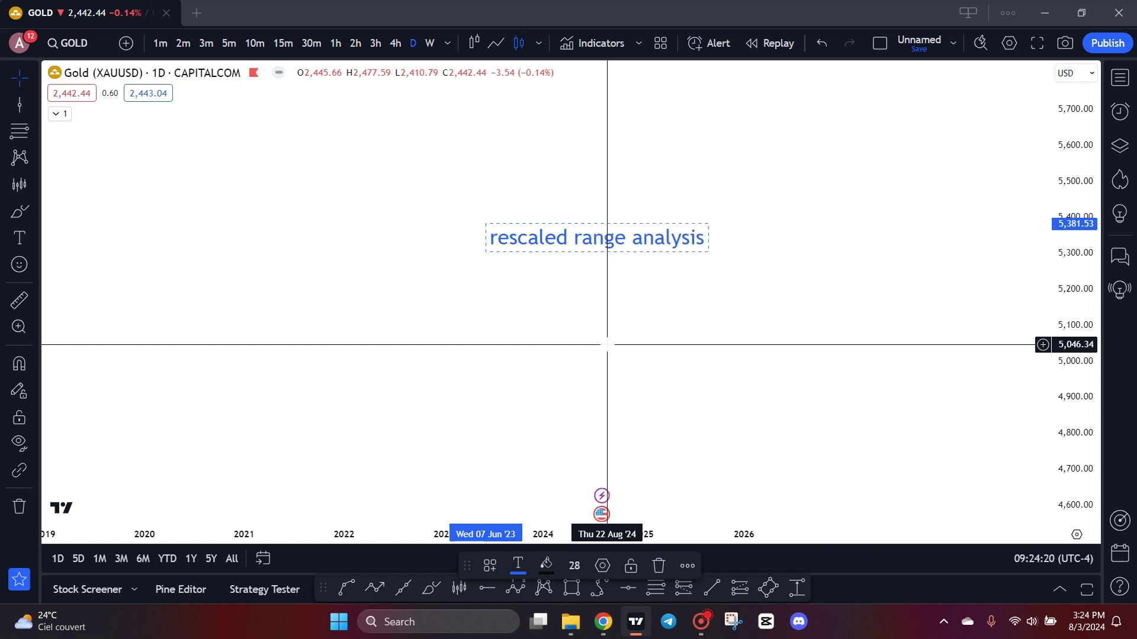
left_click(649, 381)
left_click(602, 239)
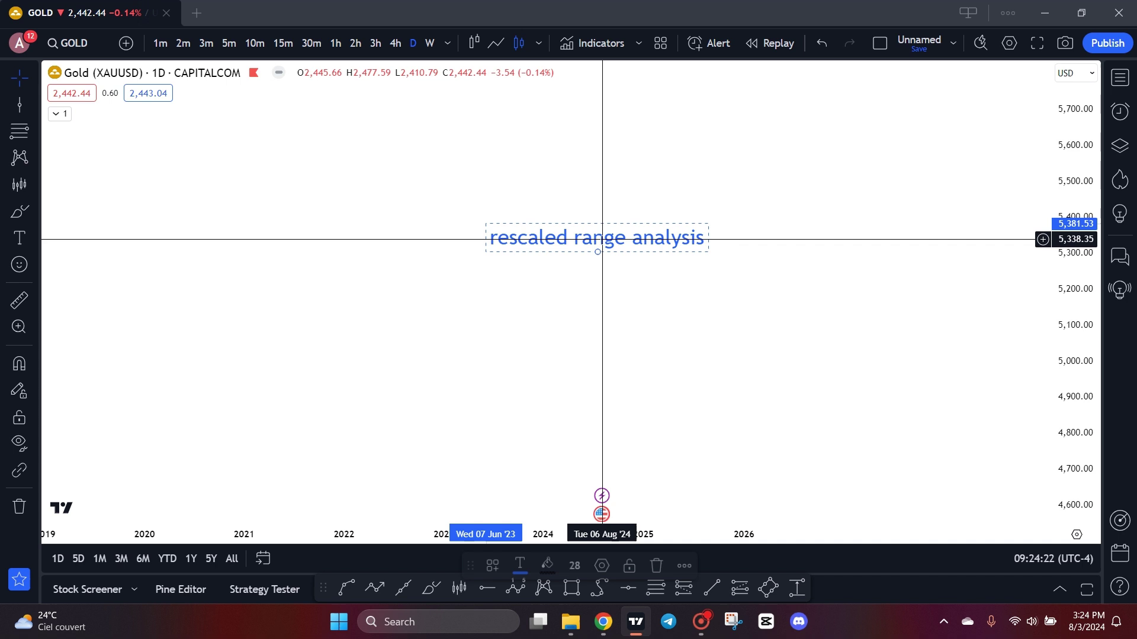
left_click_drag(602, 239, 580, 243)
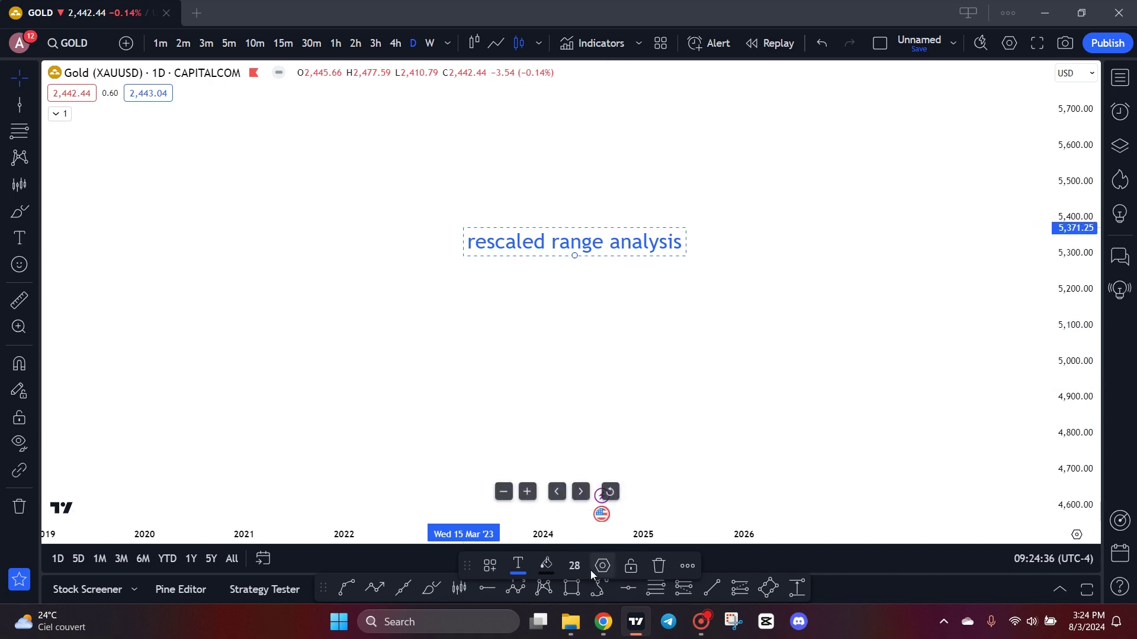
Step: Bring Chrome forward on the CFA Rescaled Range Analysis article tab
left_click(603, 622)
left_click(481, 19)
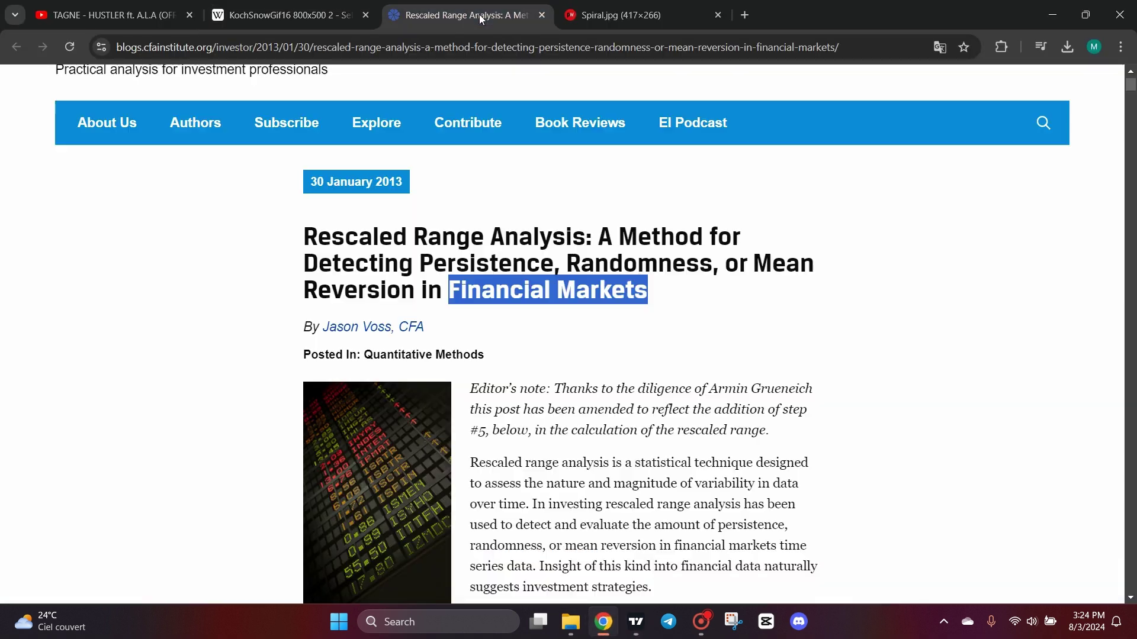
left_click(666, 330)
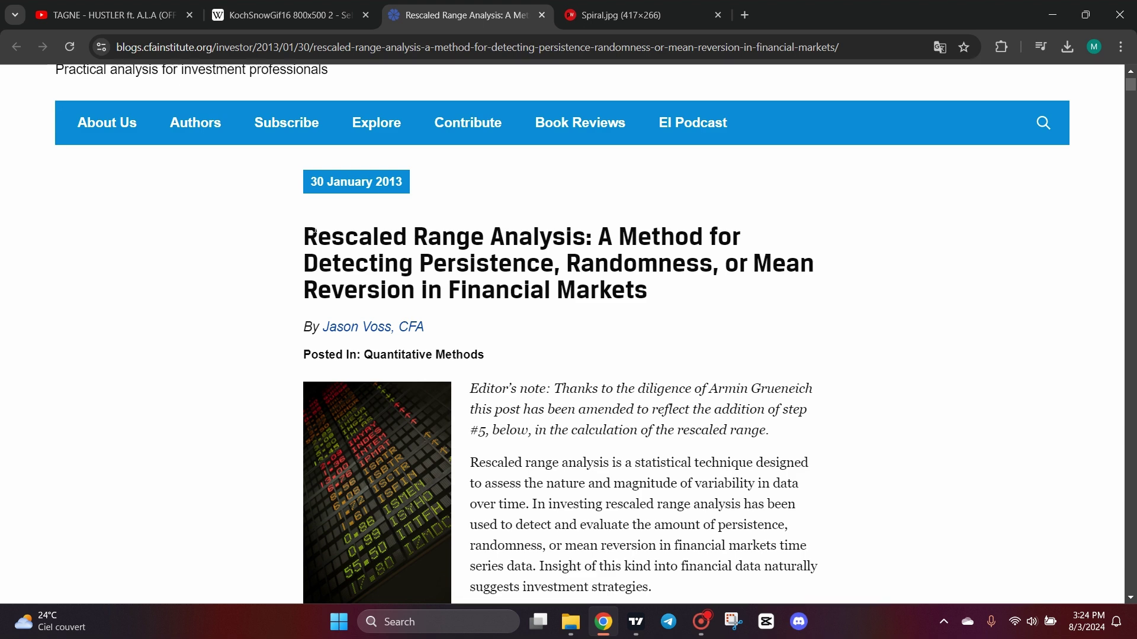
scroll(563, 214, "up", 2)
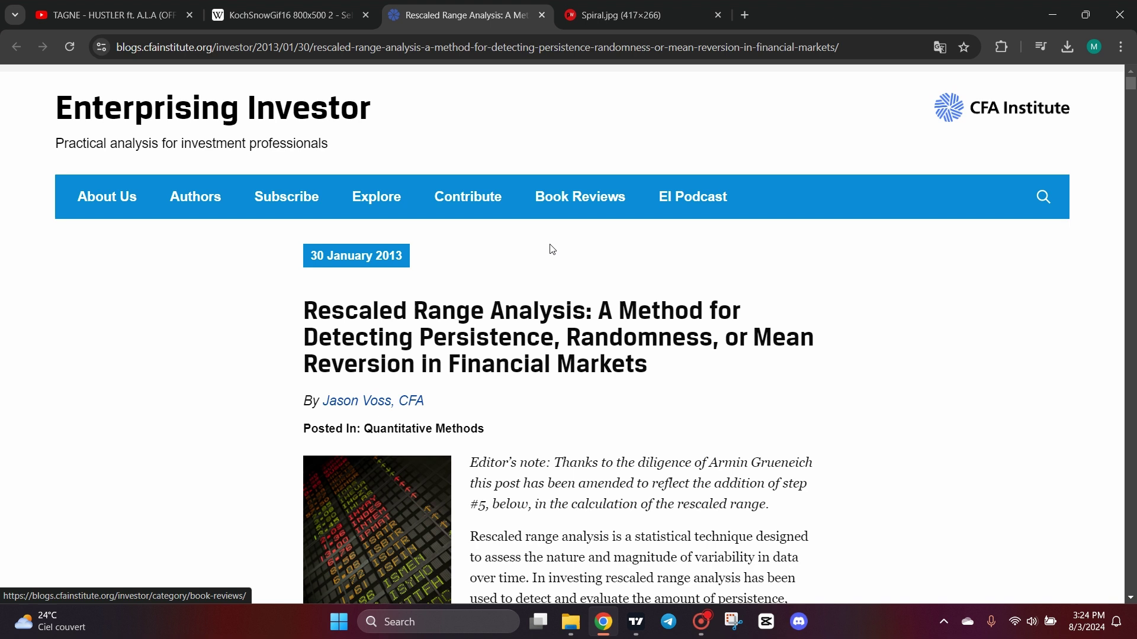
Step: Highlight 'Rescaled Range Analysis', then 'in Financial Markets' in the title, and move to the Koch snowflake tab
left_click_drag(305, 311, 576, 314)
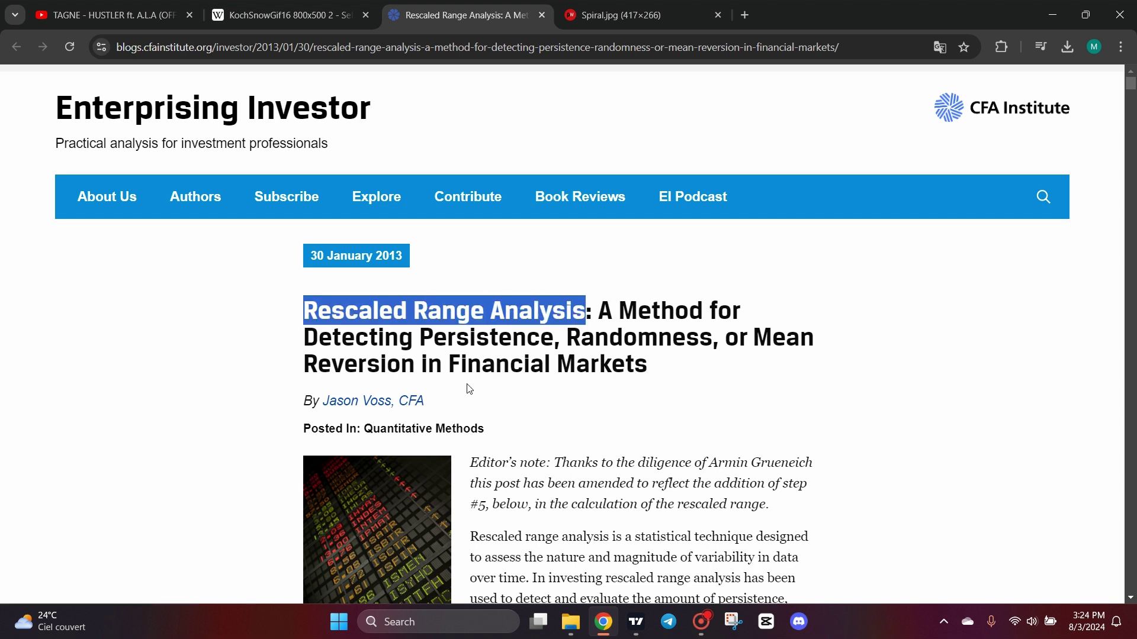
left_click(399, 257)
left_click_drag(424, 363, 648, 364)
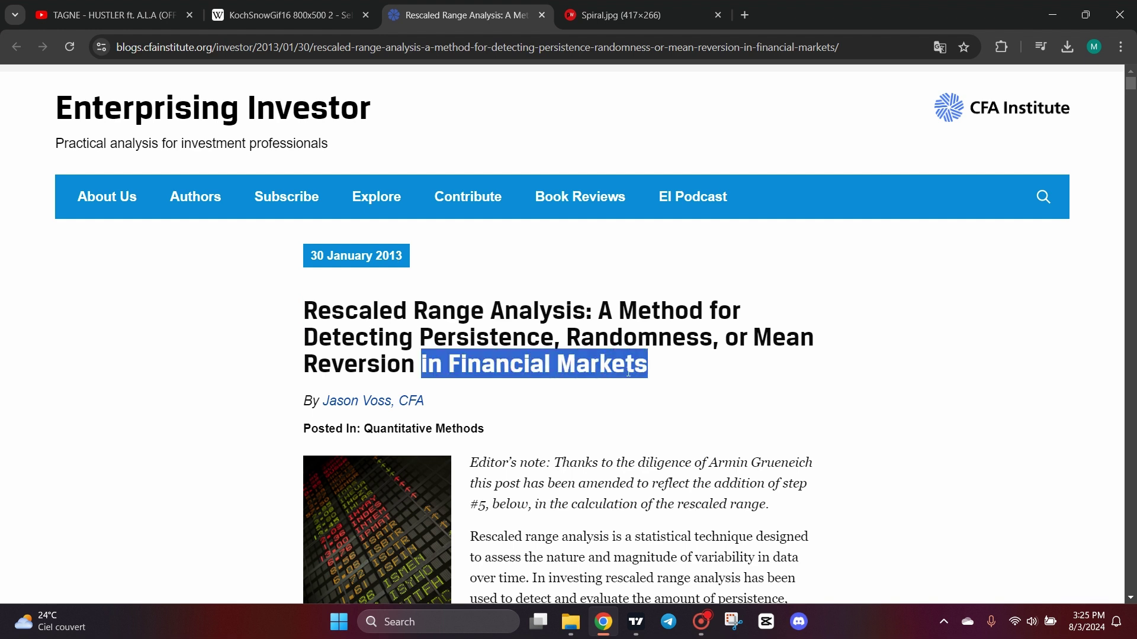
left_click(290, 15)
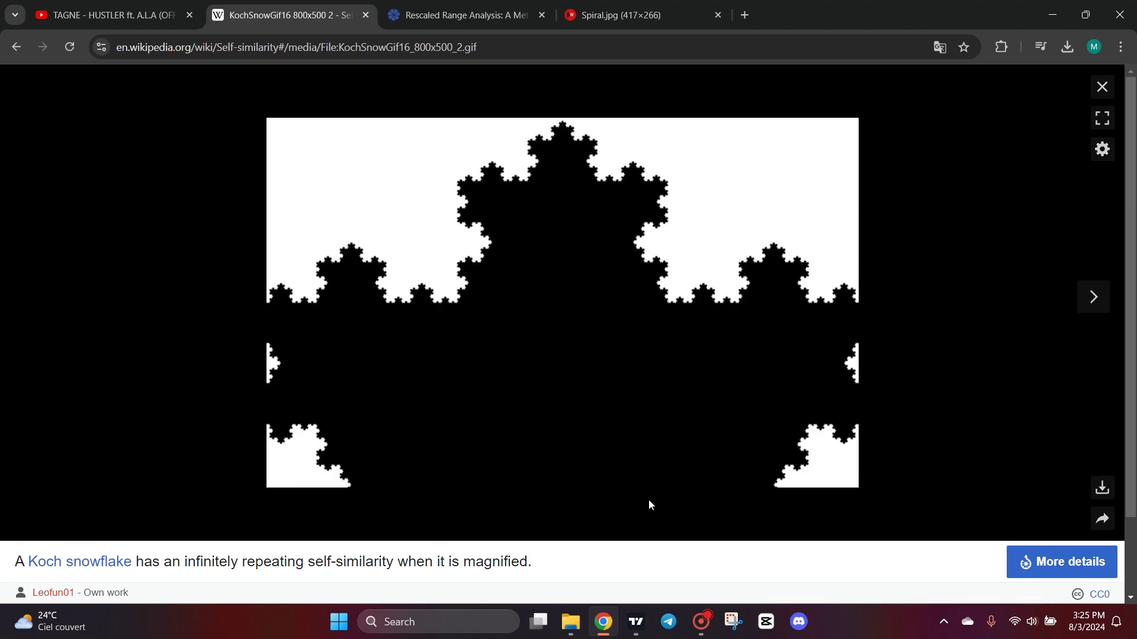
Step: Back in TradingView, remove all drawings from the Gold chart and bring recent candles into view
key("alt+Tab")
right_click(710, 221)
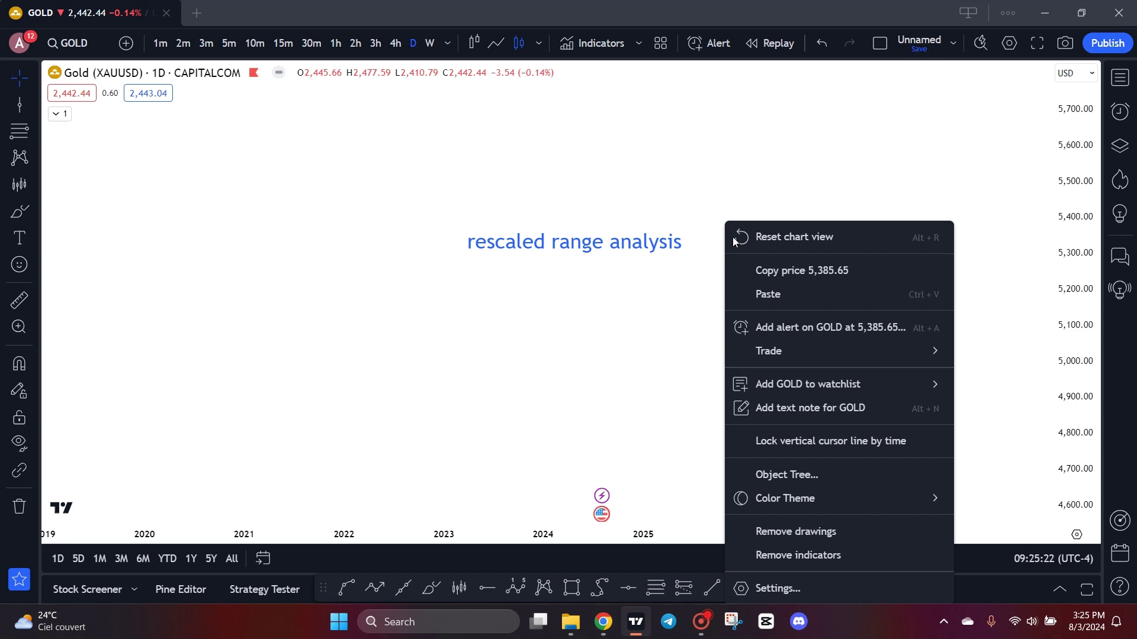
left_click(784, 527)
left_click_drag(761, 464, 547, 118)
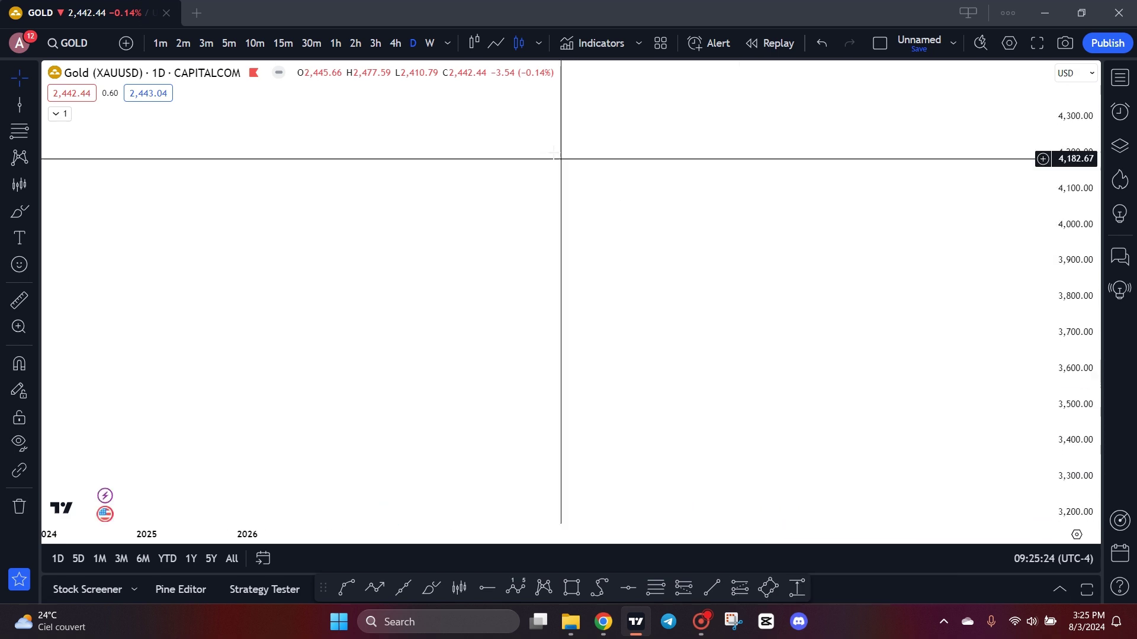
left_click(609, 489)
Step: Draw a rectangle from the Oct 2022 low to the Jul 2024 high, then show 15-minute bars
scroll(707, 278, "down", 10)
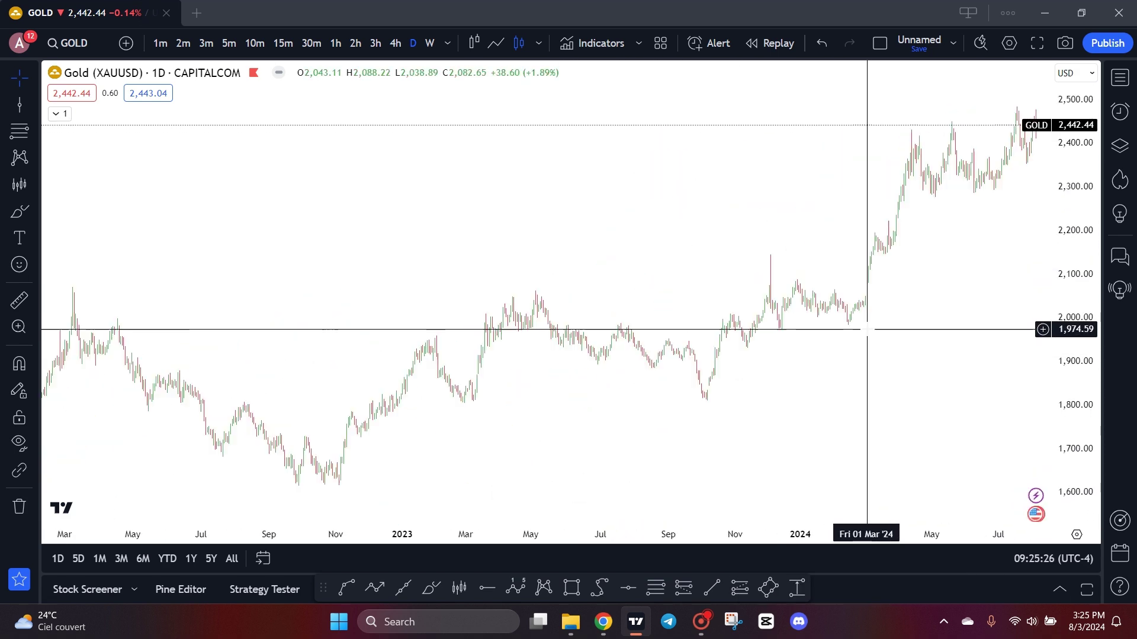
scroll(702, 363, "left", 3)
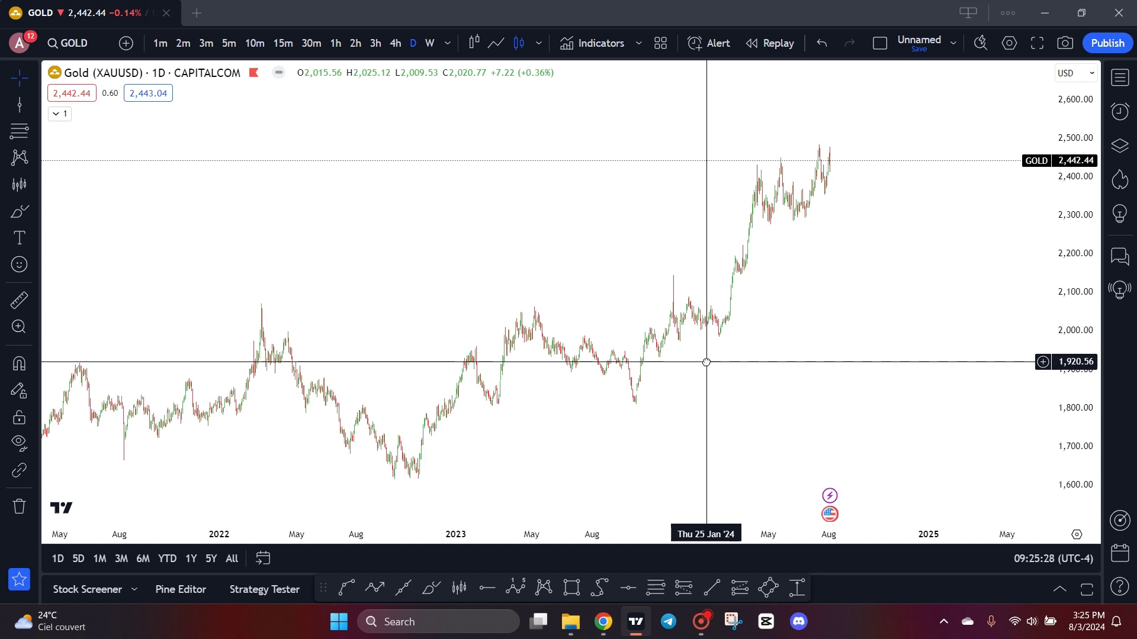
scroll(636, 252, "up", 2)
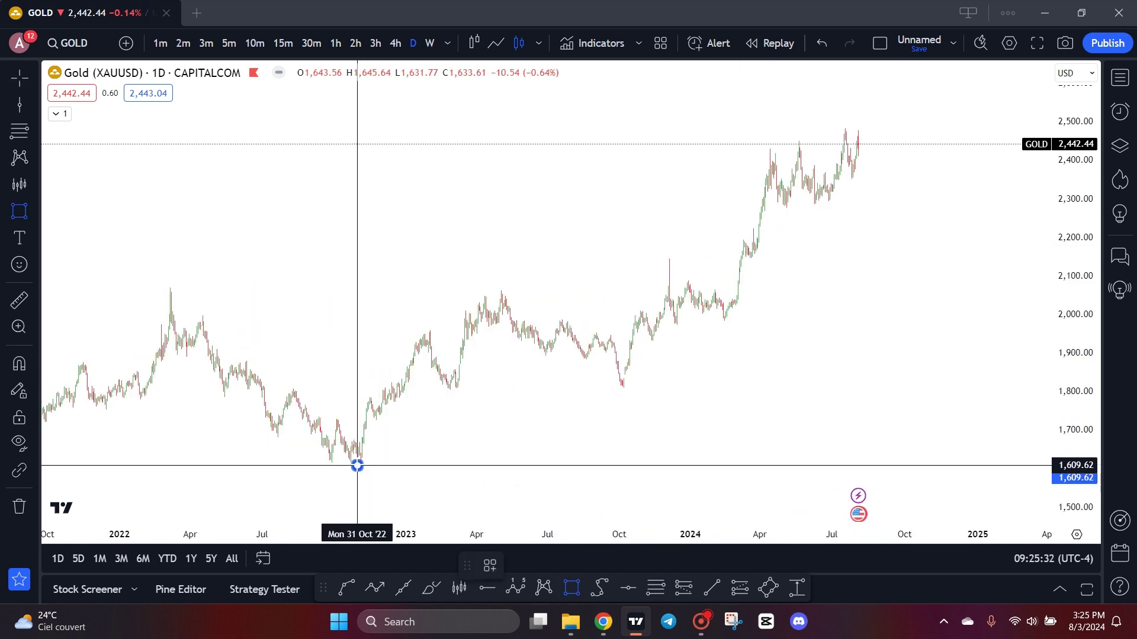
mouse_move(357, 466)
left_mouse_down()
mouse_move(627, 256)
mouse_move(847, 125)
left_mouse_up()
left_click(680, 106)
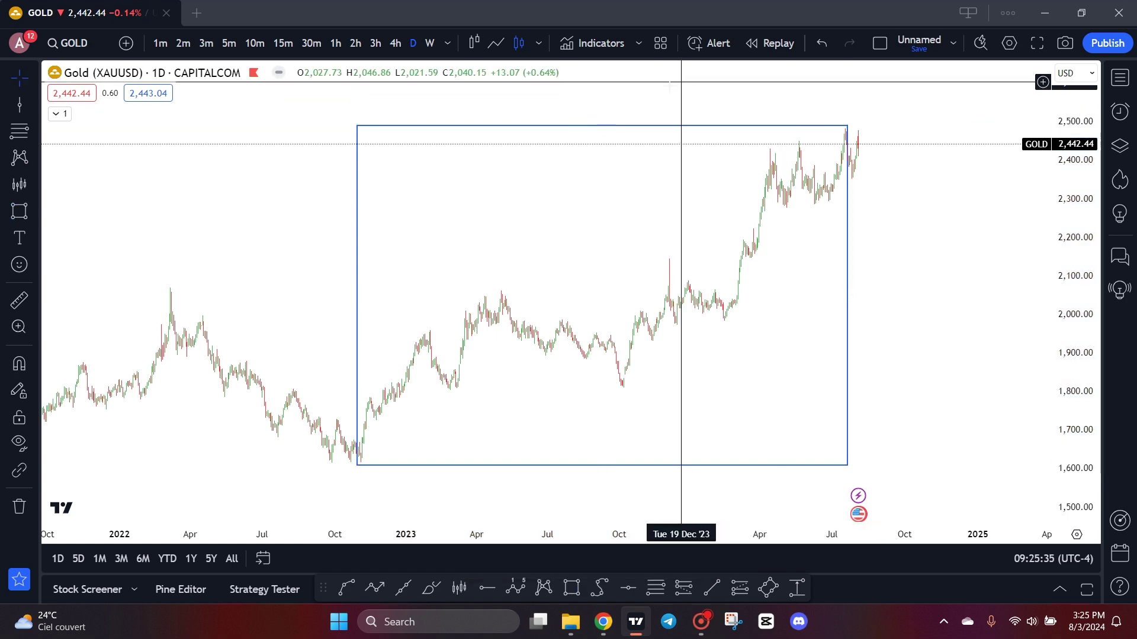
left_click(284, 47)
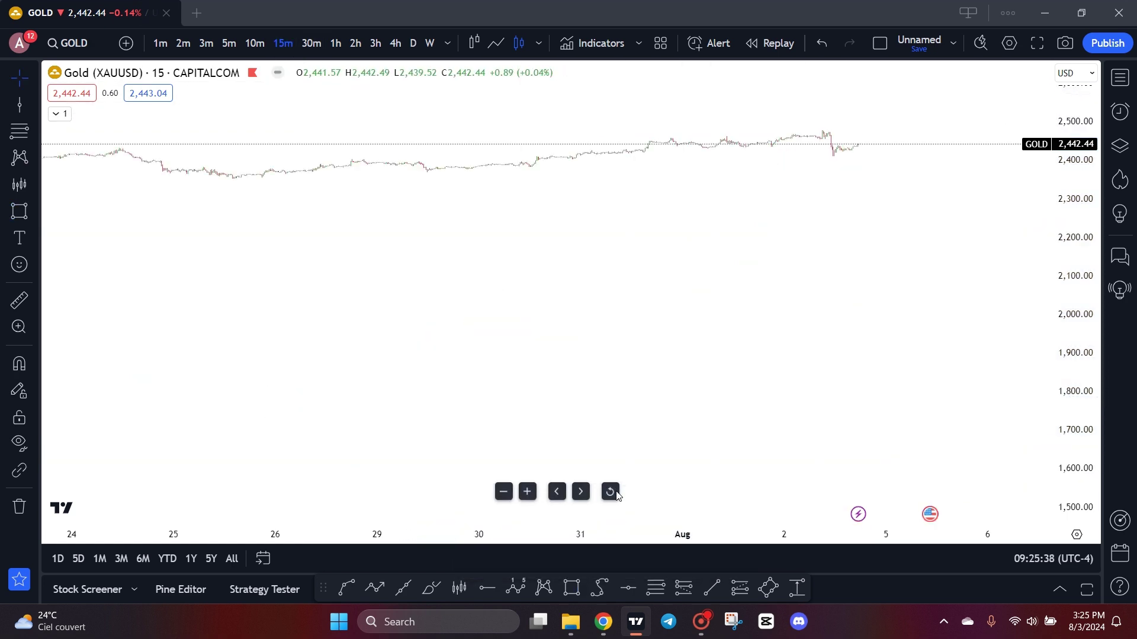
scroll(840, 329, "down", 6)
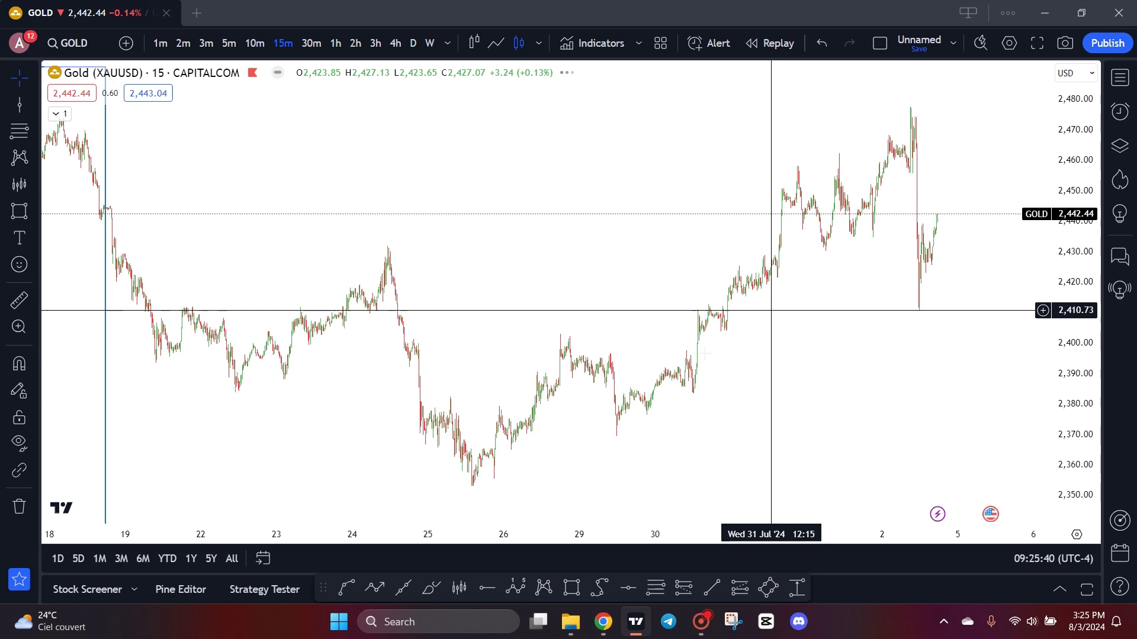
Step: Box the 25 Jul–2 Aug rise and copy it as a Bars Pattern starting at 29 Jul
left_click(571, 588)
left_click_drag(466, 496, 916, 101)
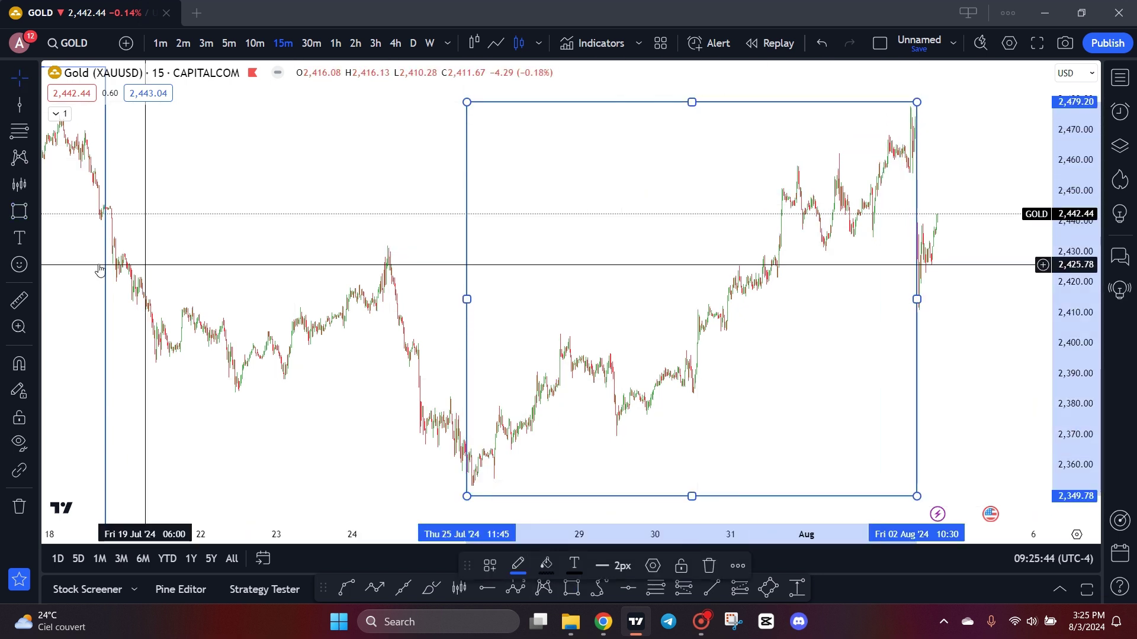
left_click(30, 186)
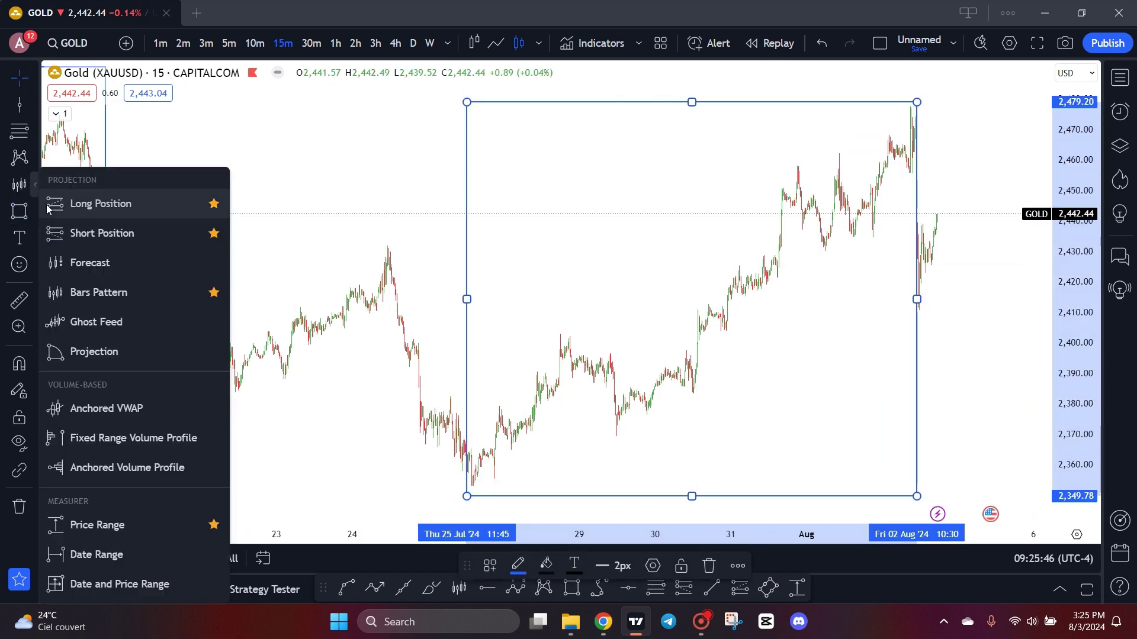
left_click(78, 294)
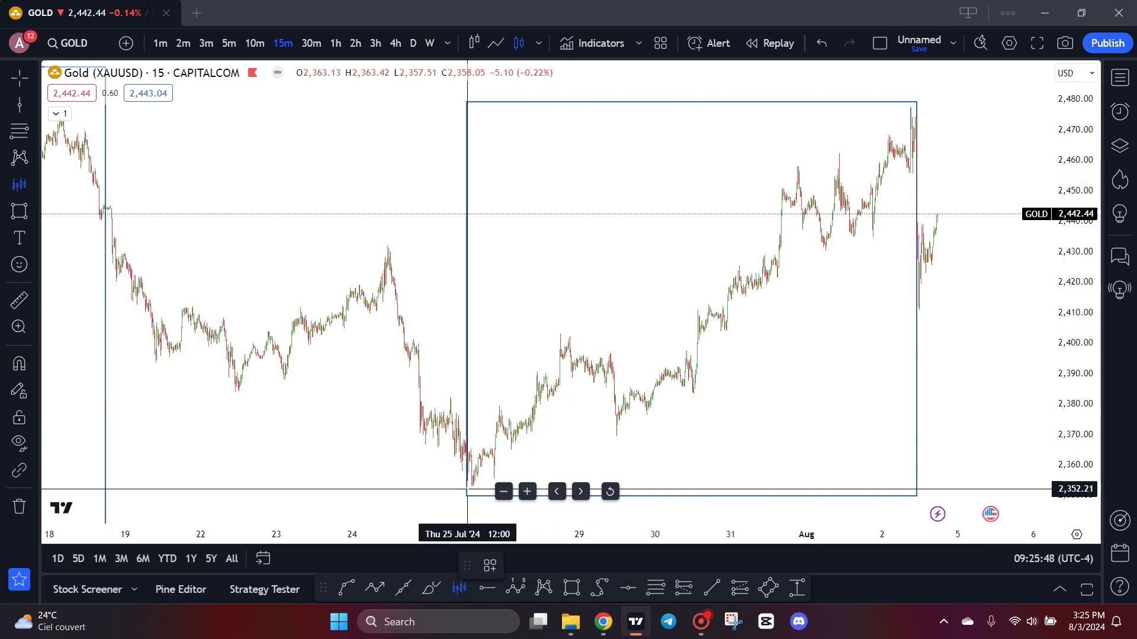
left_click(467, 435)
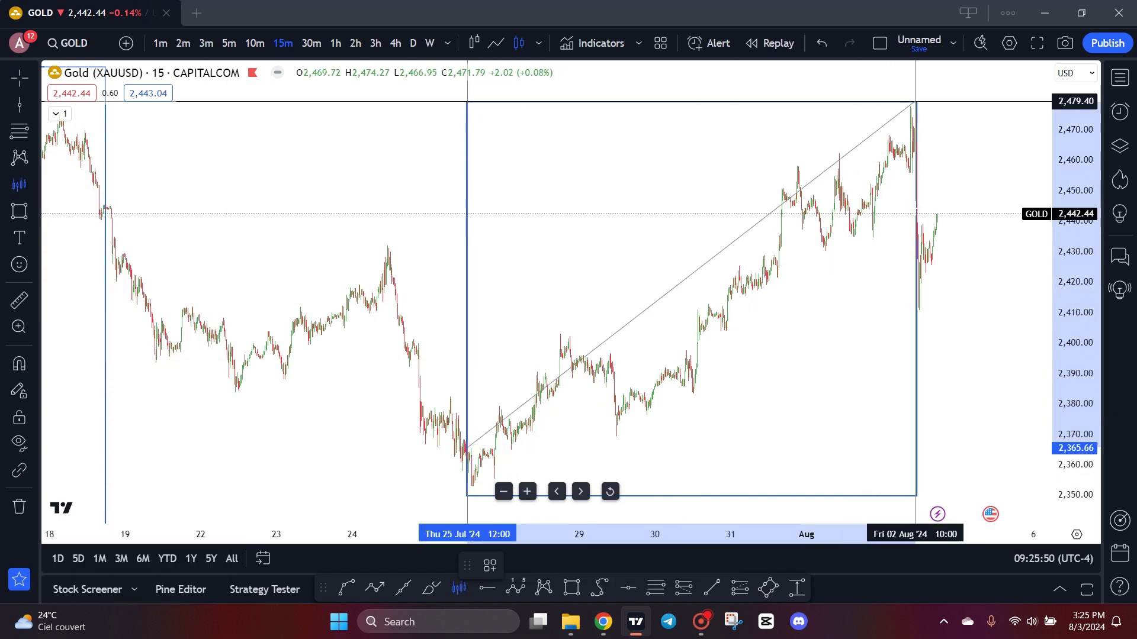
left_click(912, 208)
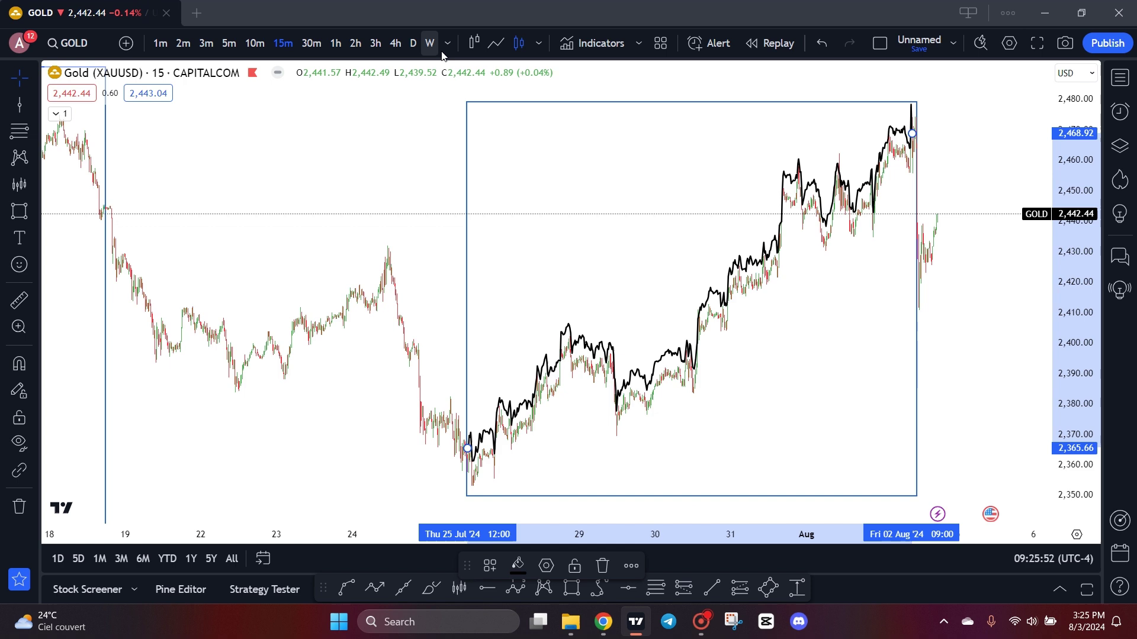
left_click_drag(468, 449, 652, 353)
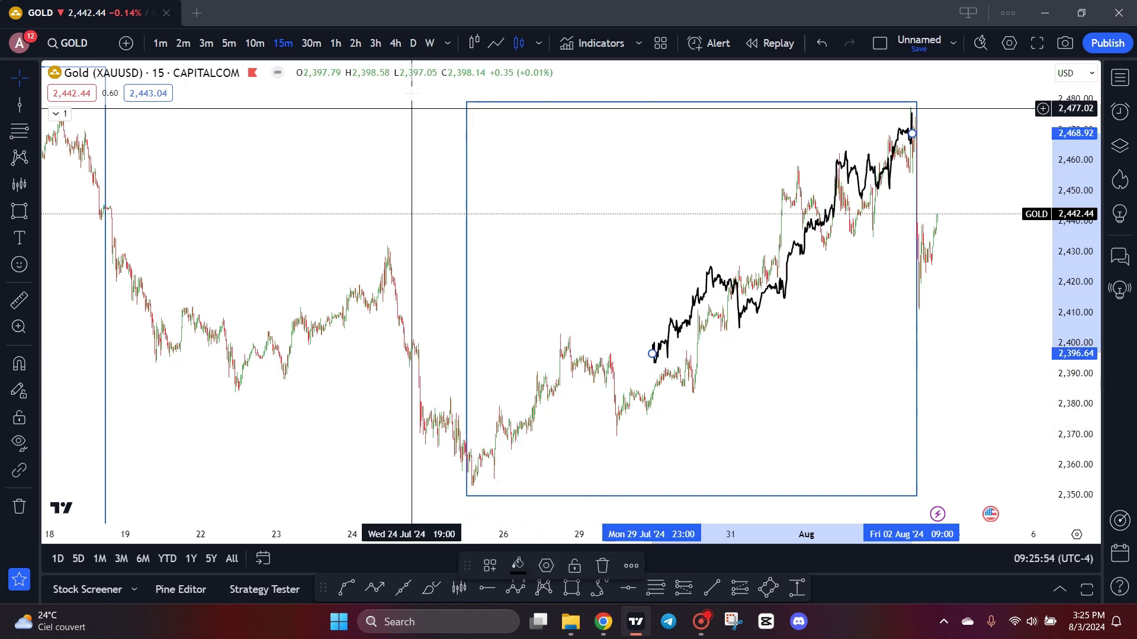
Step: Switch Gold to daily bars and centre the boxed range
left_click(413, 43)
scroll(640, 302, "down", 2)
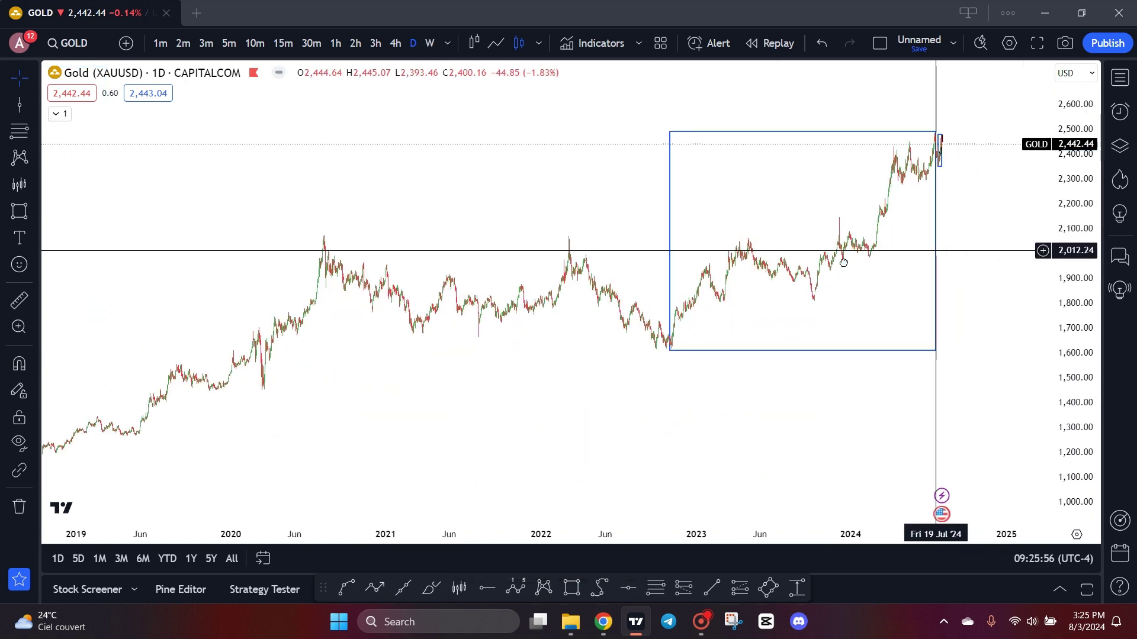
scroll(640, 302, "up", 5)
left_click_drag(640, 302, 850, 348)
scroll(853, 332, "up", 2)
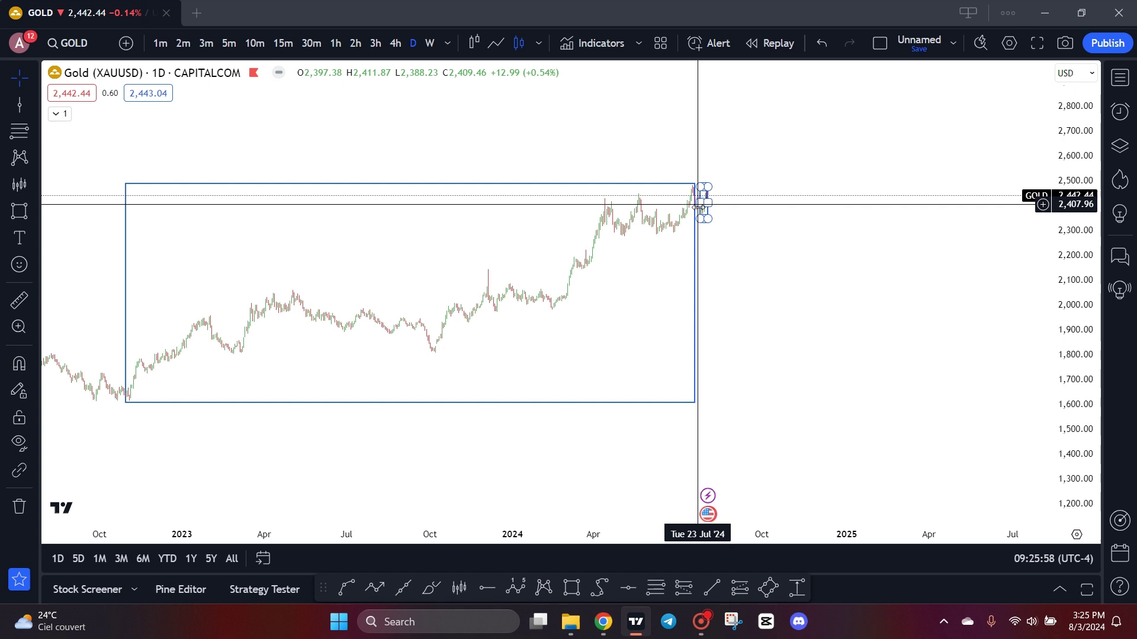
Step: Stretch the black pattern copy and move it right of current price, over late 2024 into 2025
left_click_drag(703, 210, 558, 396)
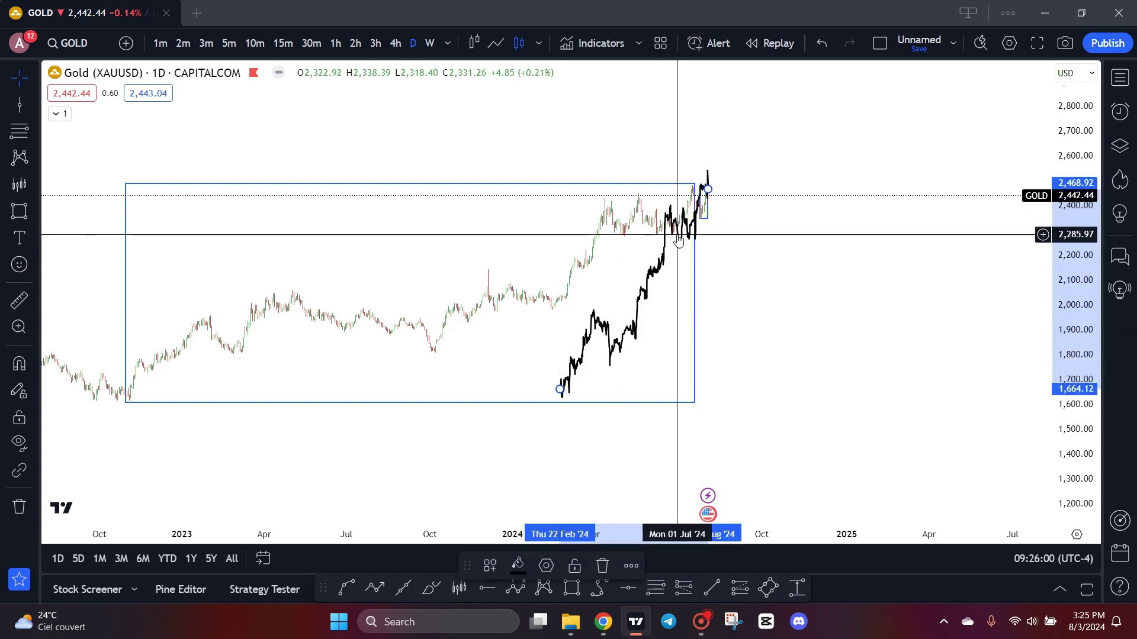
left_click_drag(680, 239, 842, 262)
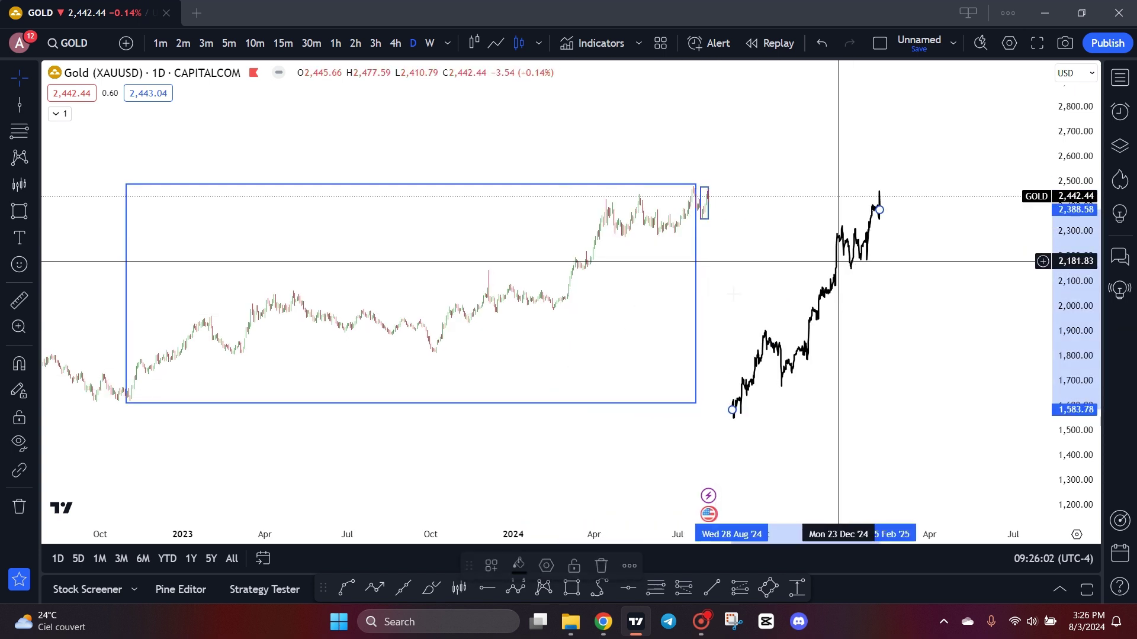
left_click_drag(544, 367, 600, 359)
left_click_drag(1088, 434, 997, 337)
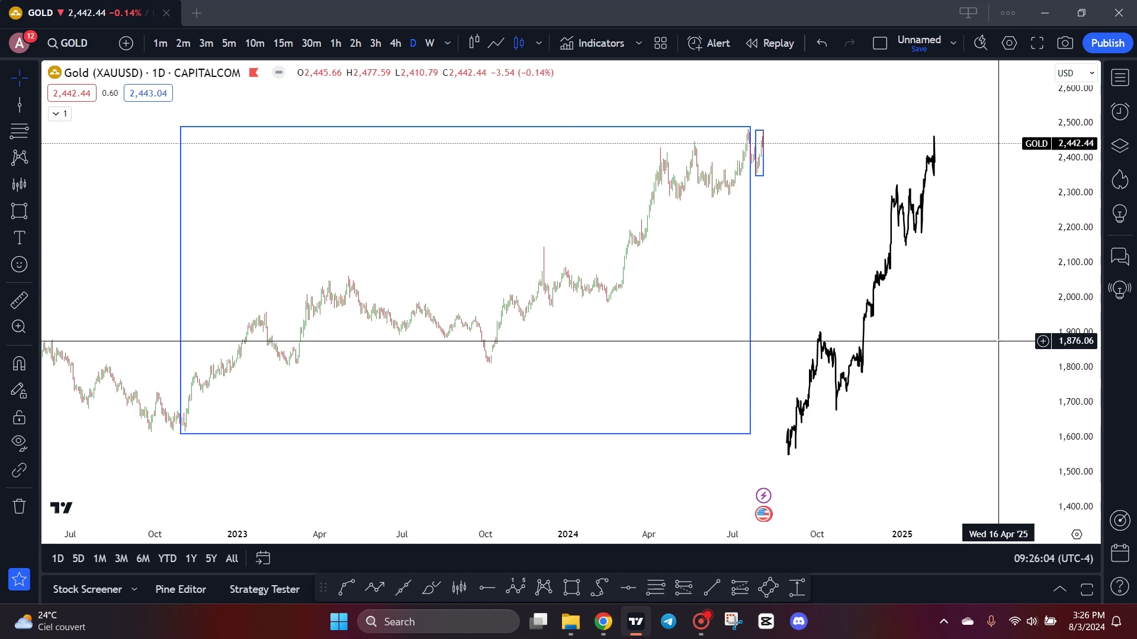
left_click(923, 201)
mouse_move(942, 204)
left_mouse_down()
mouse_move(994, 201)
mouse_move(977, 241)
mouse_move(959, 241)
mouse_move(952, 206)
left_mouse_up()
Step: Delete the small blue box
scroll(815, 236, "up", 2)
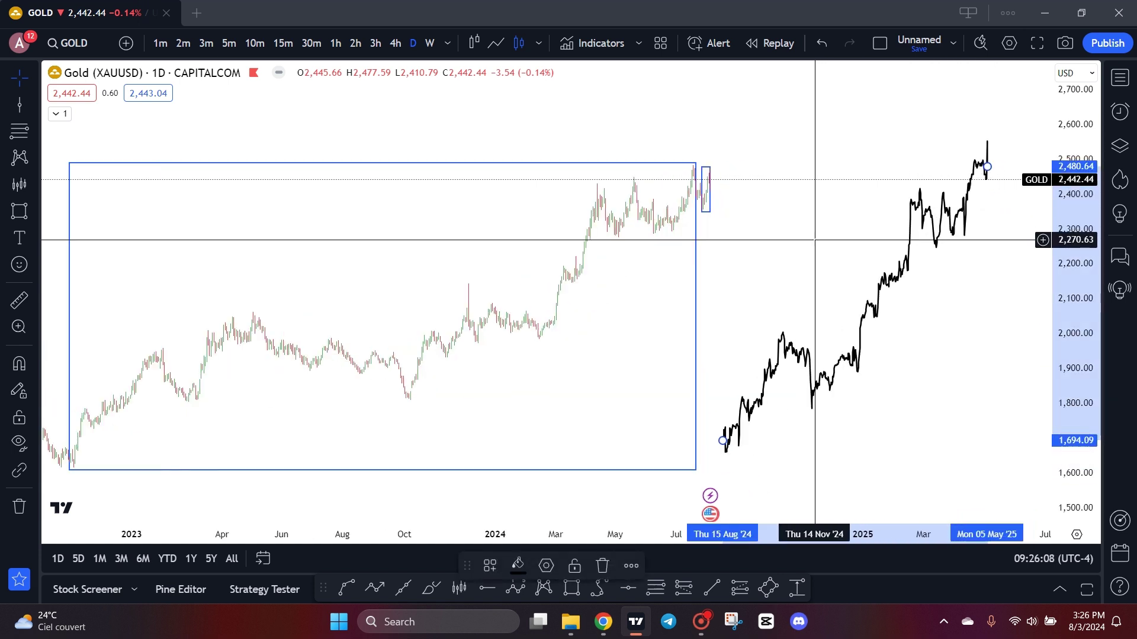
left_click_drag(814, 236, 812, 223)
left_click(713, 199)
key("Delete")
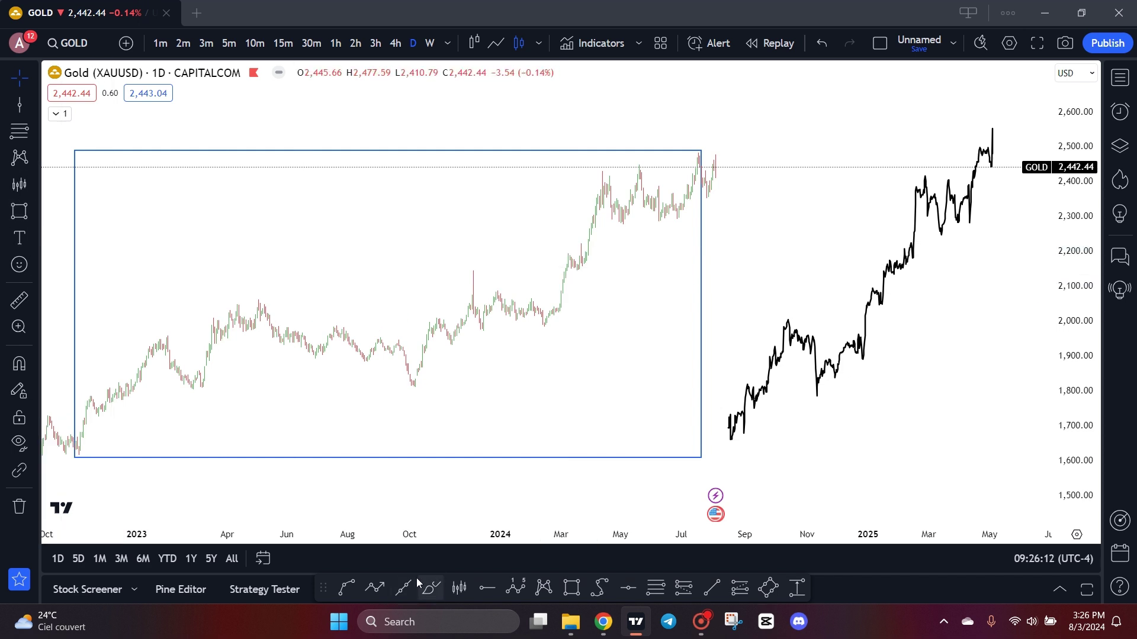
Step: Brush orange arcs over the early 2023 swing, its match on the copy, and the late 2023–2024 rally
left_click(431, 588)
mouse_move(94, 449)
left_mouse_down()
mouse_move(287, 333)
mouse_move(367, 388)
left_mouse_up()
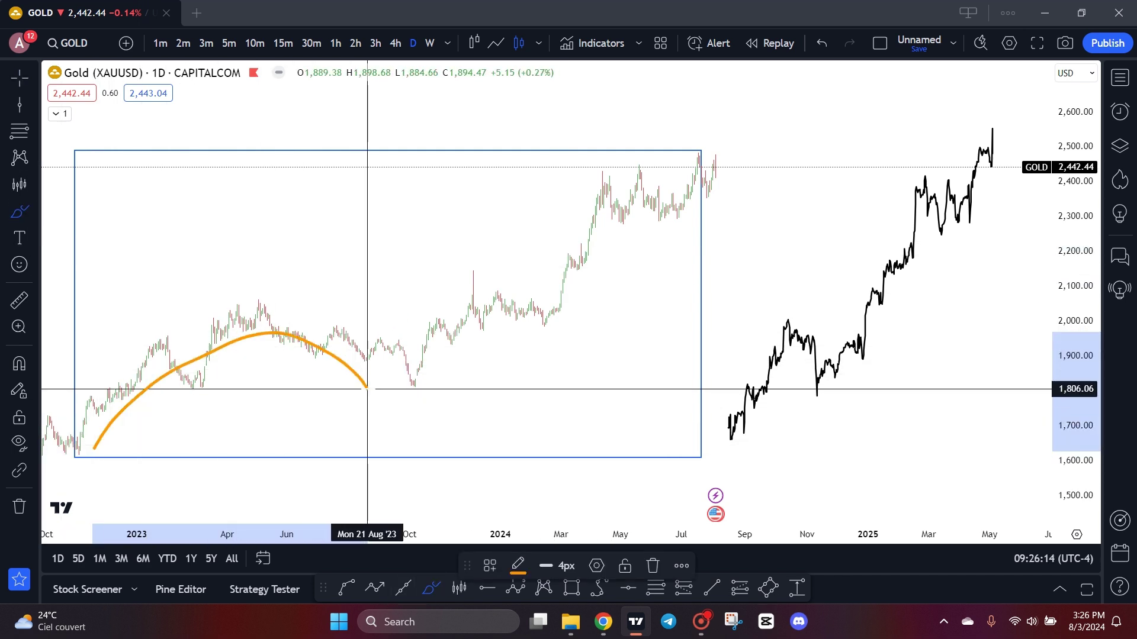
mouse_move(733, 439)
left_mouse_down()
mouse_move(738, 406)
mouse_move(793, 342)
mouse_move(822, 391)
mouse_move(867, 335)
mouse_move(904, 247)
mouse_move(906, 197)
left_mouse_up()
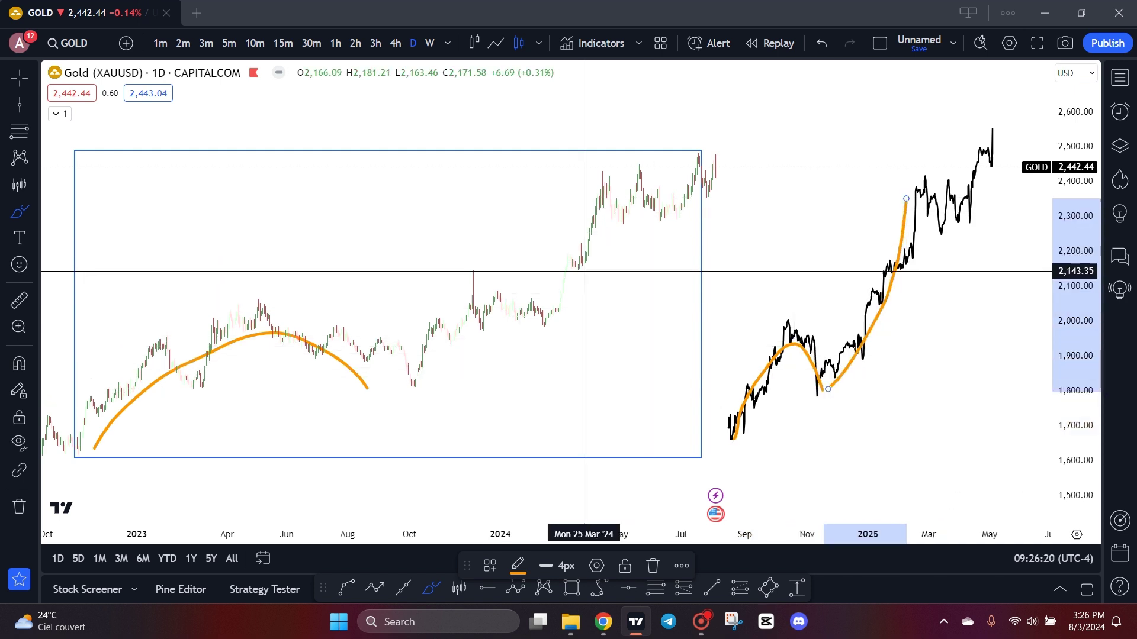
mouse_move(424, 382)
left_mouse_down()
mouse_move(540, 273)
mouse_move(592, 182)
left_mouse_up()
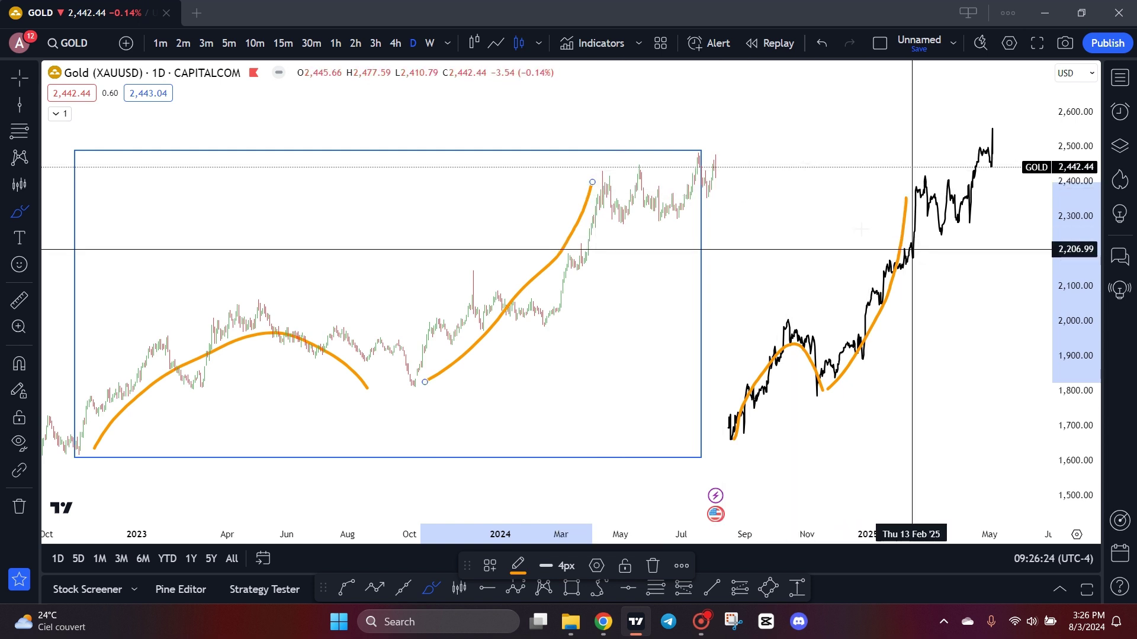
Step: Trace the spring and mid-2024 dips and their matching dips on the black copy
mouse_move(608, 179)
left_mouse_down()
mouse_move(621, 200)
mouse_move(643, 164)
left_mouse_up()
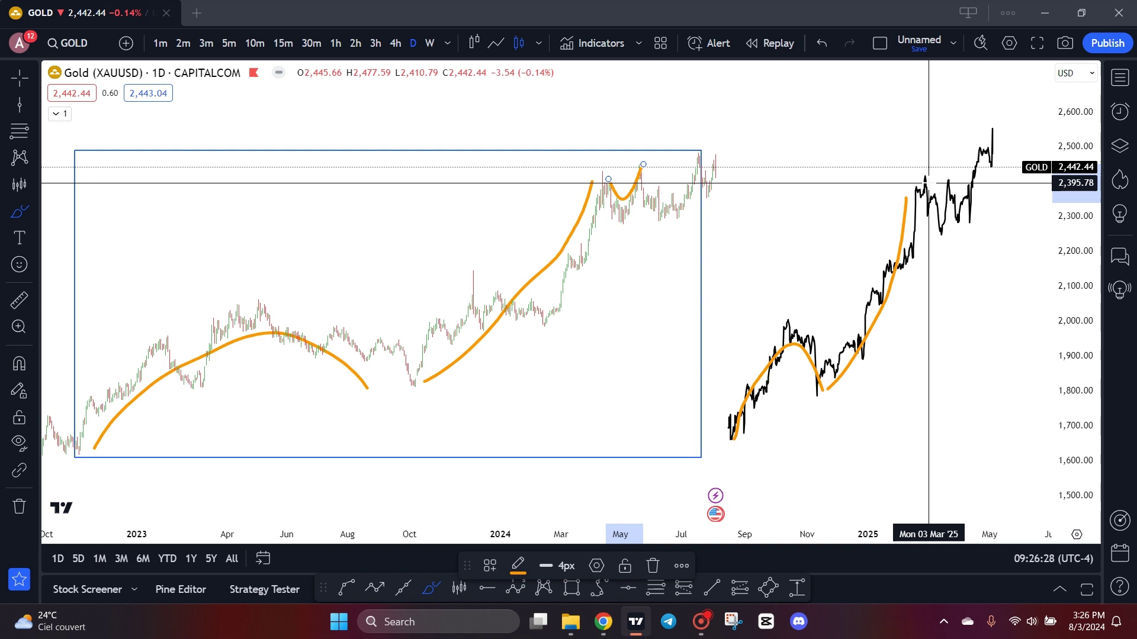
mouse_move(929, 185)
left_mouse_down()
mouse_move(939, 208)
mouse_move(953, 180)
left_mouse_up()
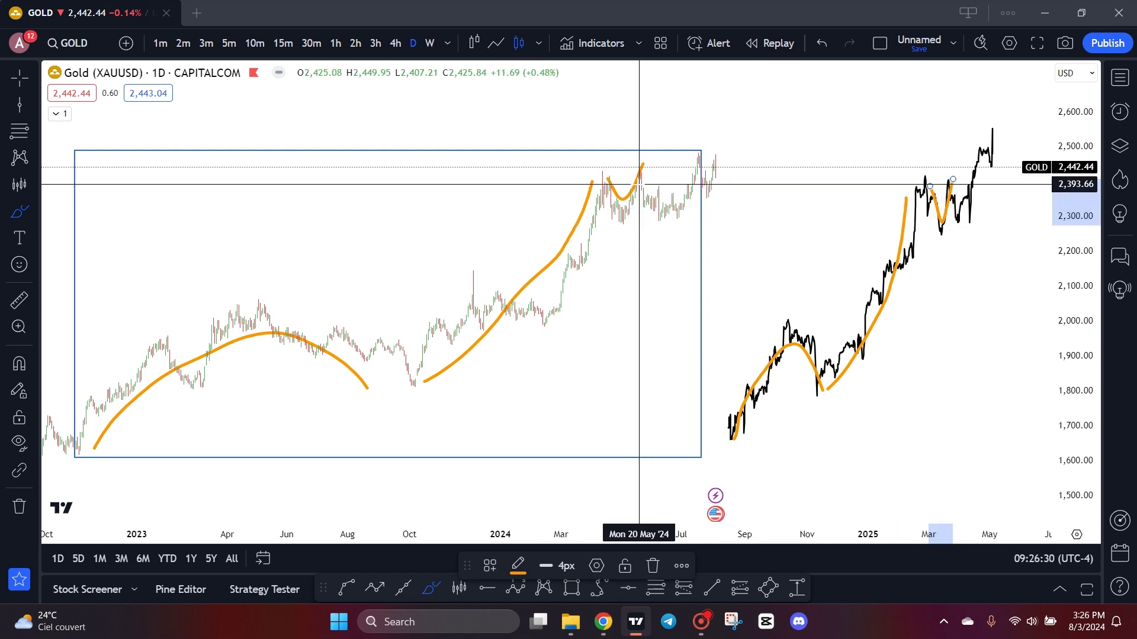
mouse_move(646, 181)
left_mouse_down()
mouse_move(655, 193)
mouse_move(697, 176)
mouse_move(701, 153)
left_mouse_up()
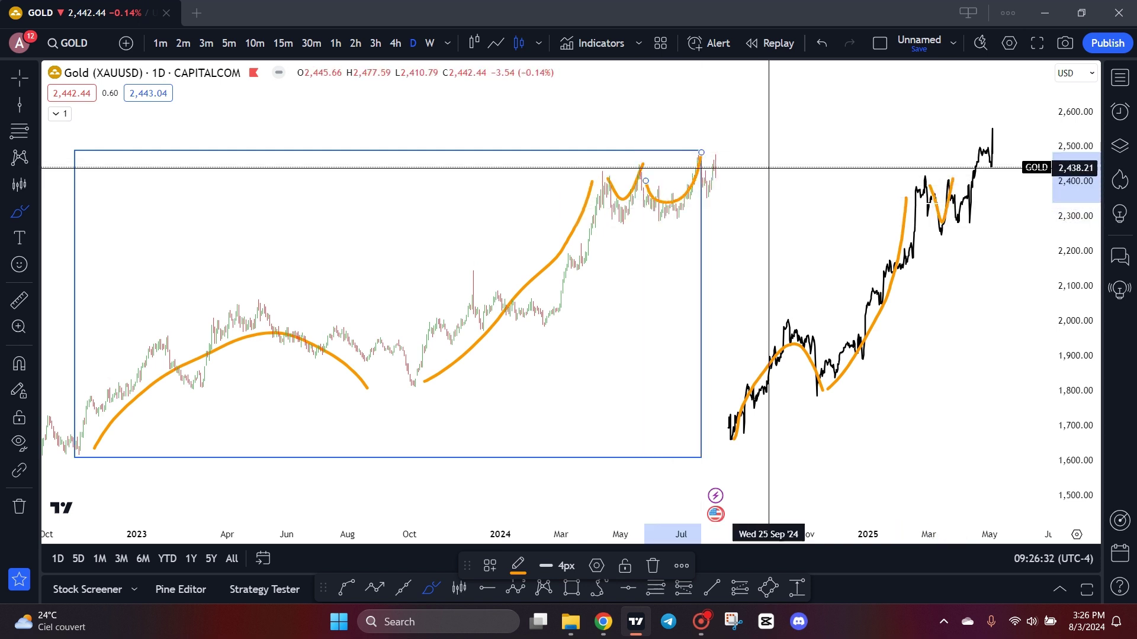
mouse_move(949, 184)
left_mouse_down()
mouse_move(960, 205)
mouse_move(985, 155)
left_mouse_up()
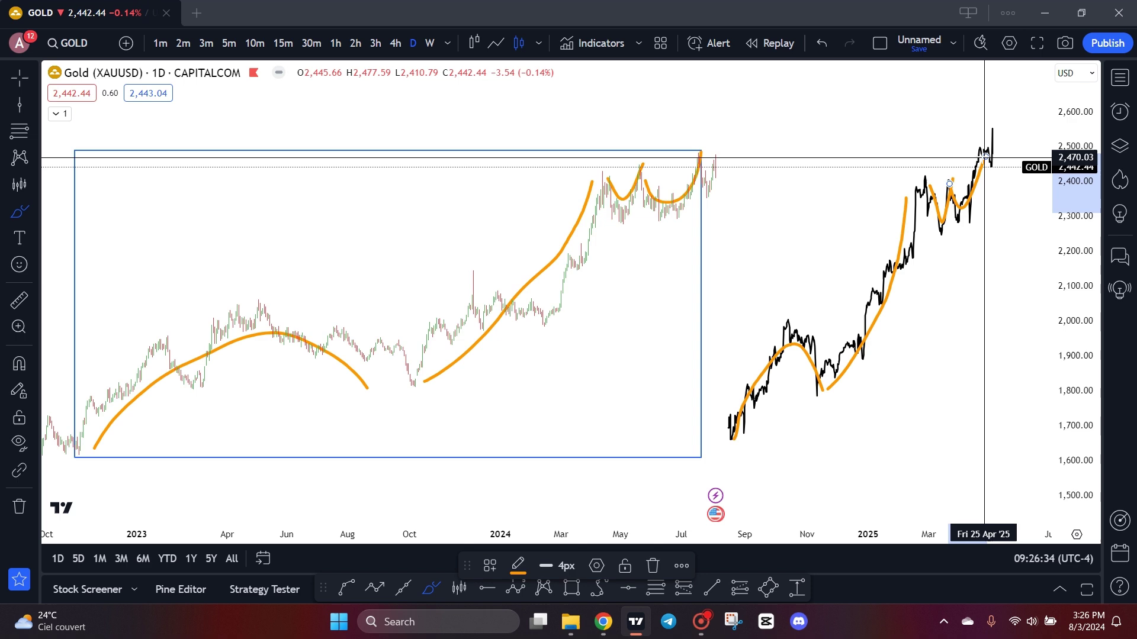
scroll(803, 241, "down", 2)
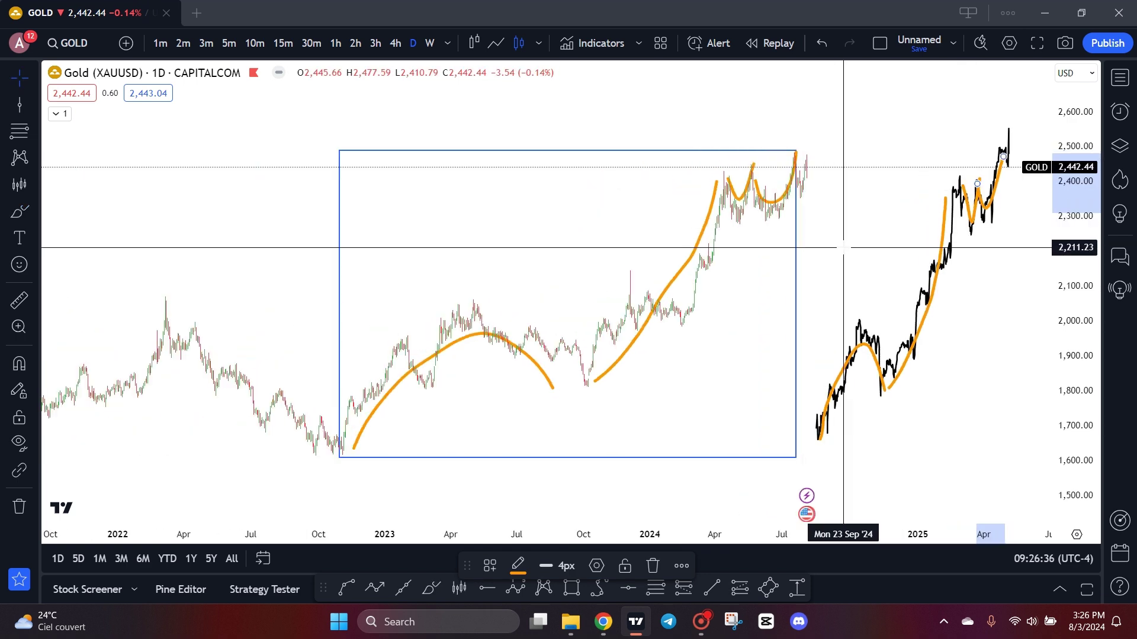
left_click_drag(843, 248, 735, 246)
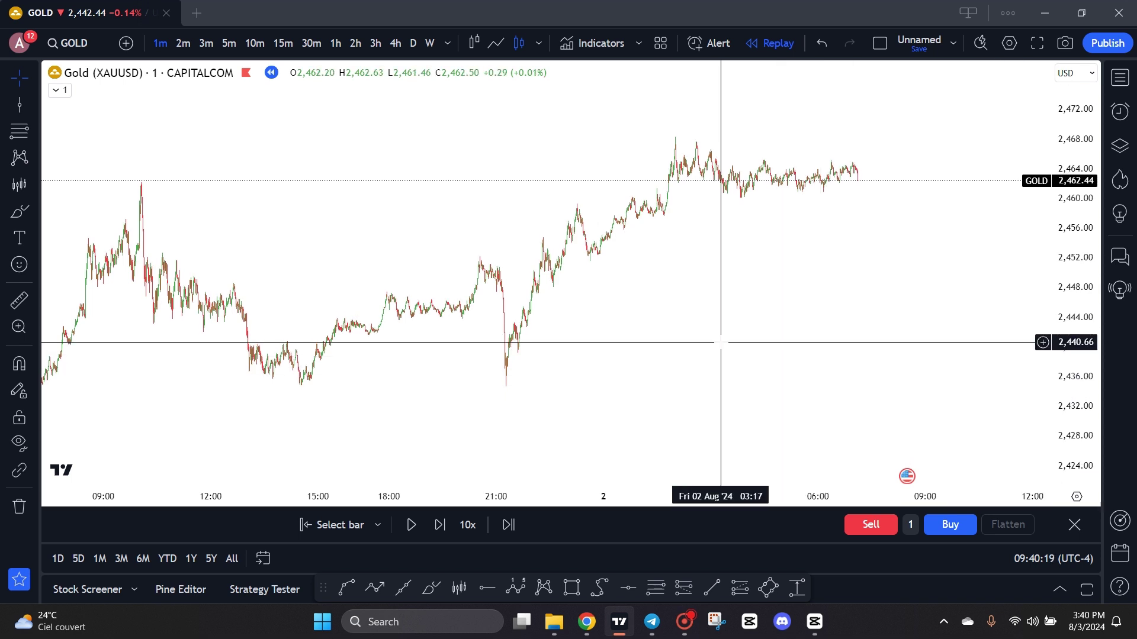
left_click(659, 616)
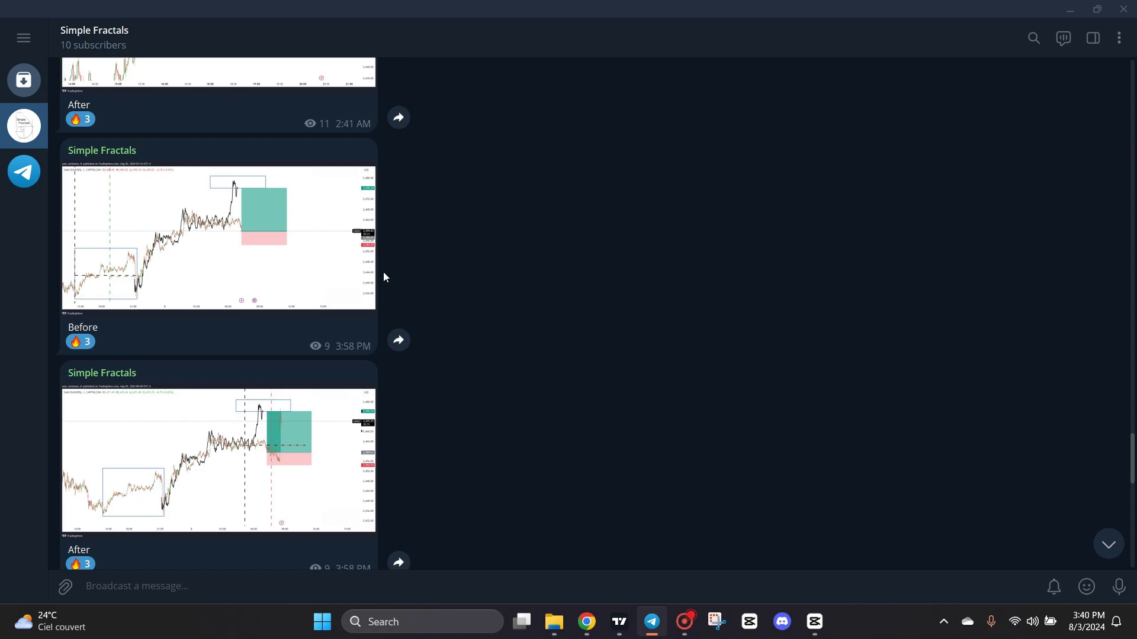
left_click(327, 259)
left_click(588, 65)
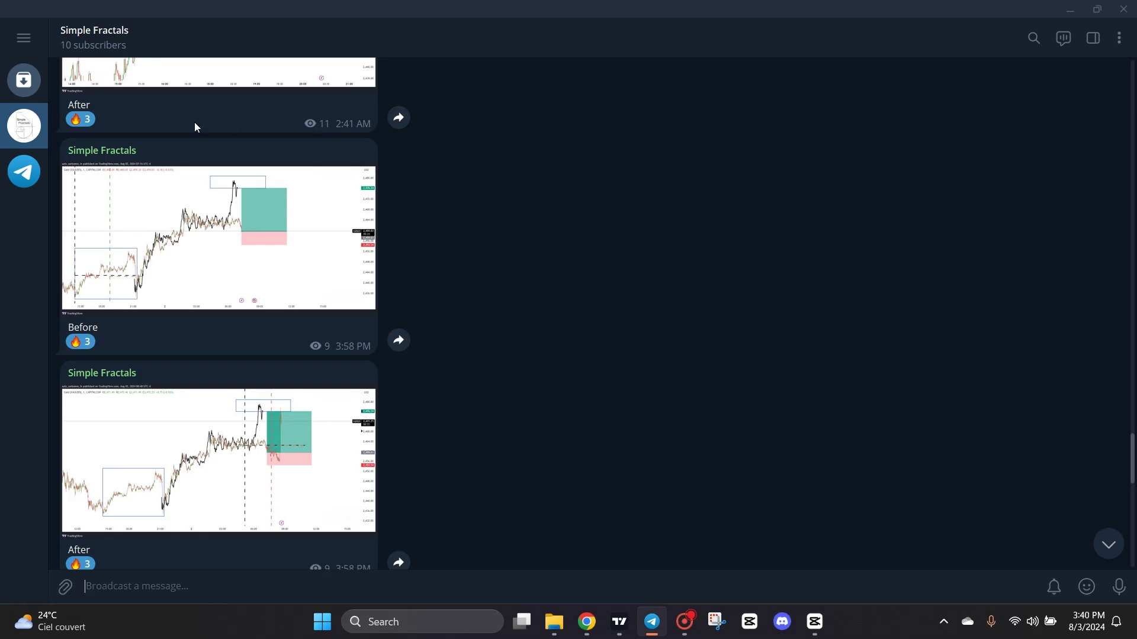
left_click(255, 253)
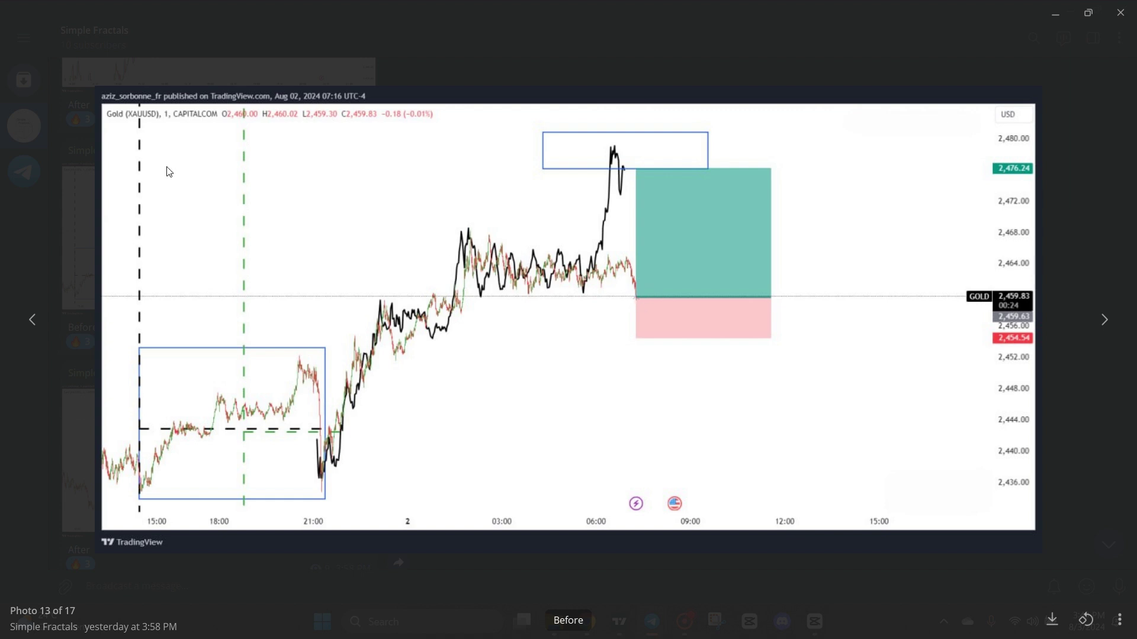
left_click(1104, 320)
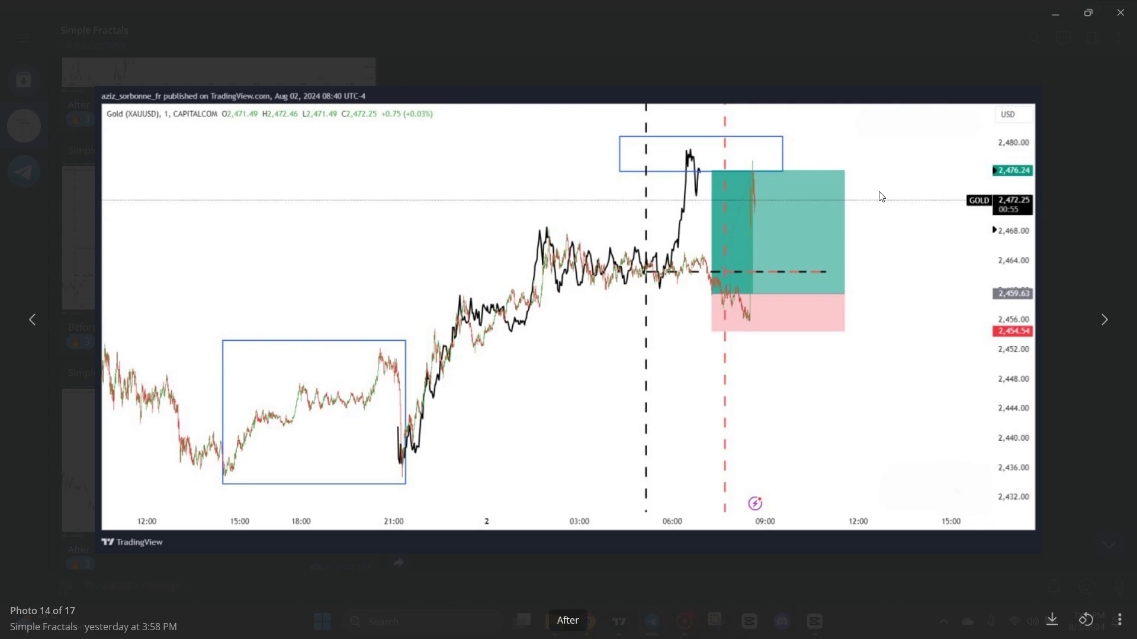
left_click(913, 41)
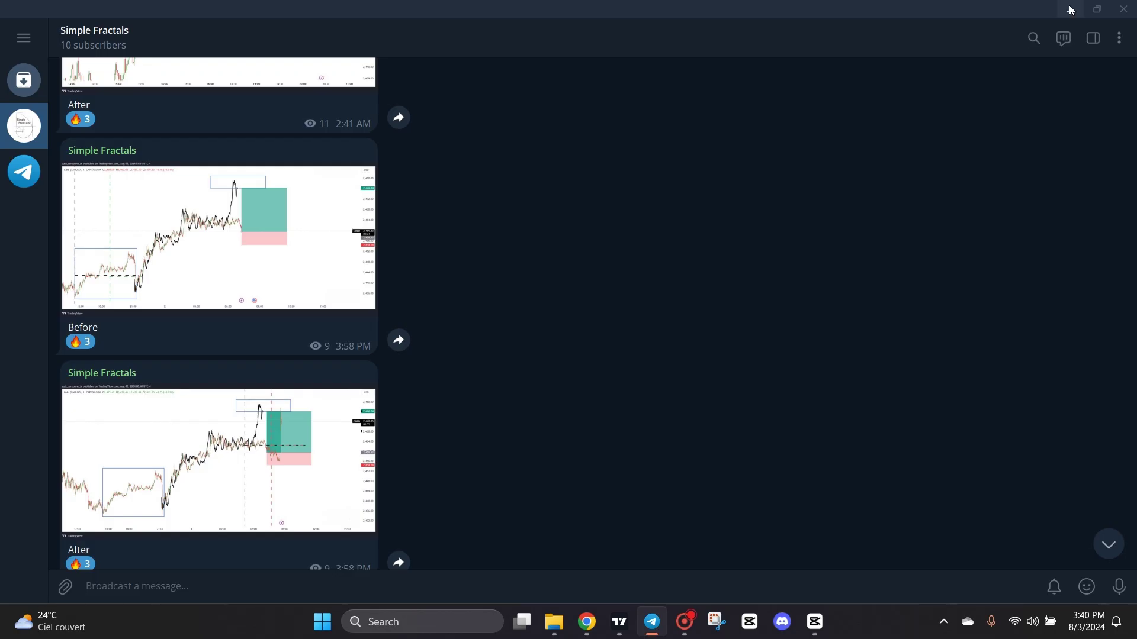
key("alt+Tab")
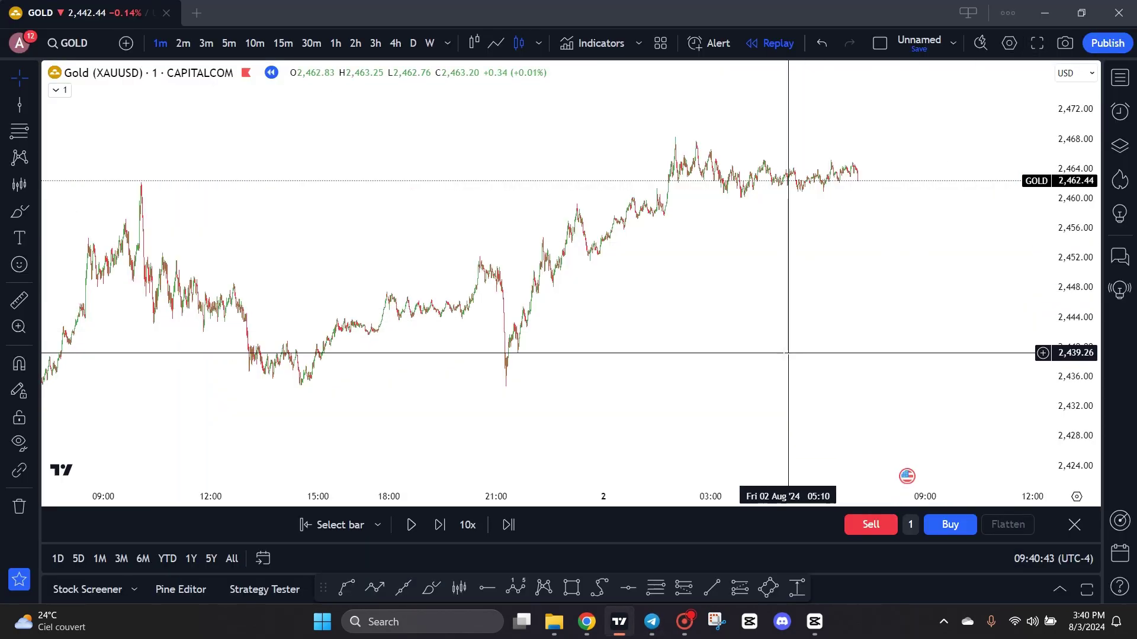
left_click(572, 587)
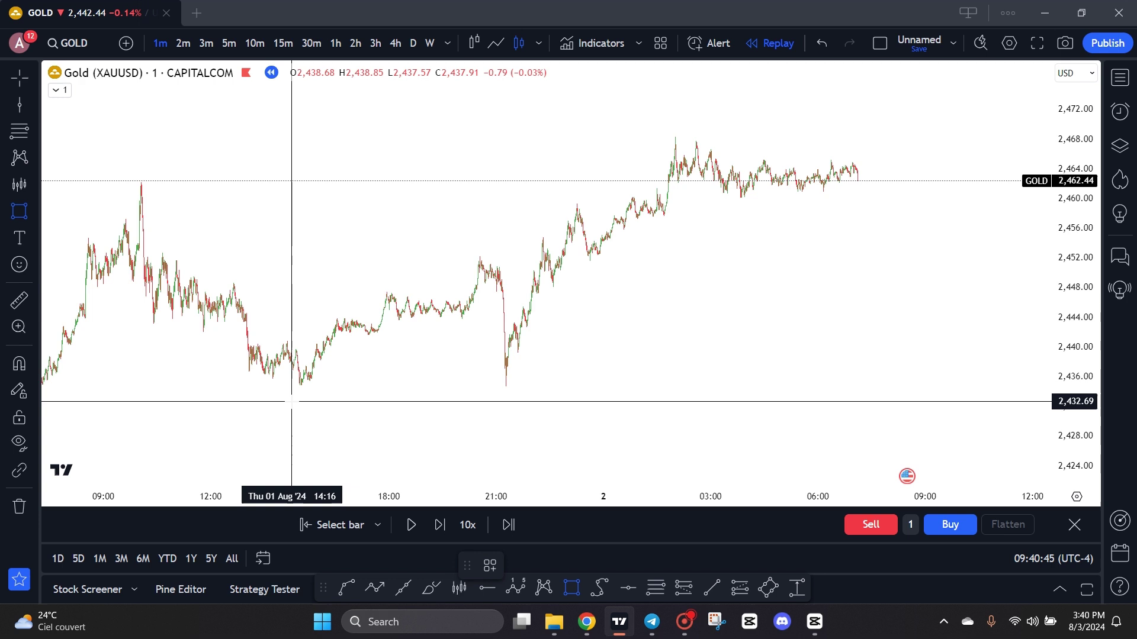
left_click_drag(298, 397, 513, 251)
left_click(531, 262)
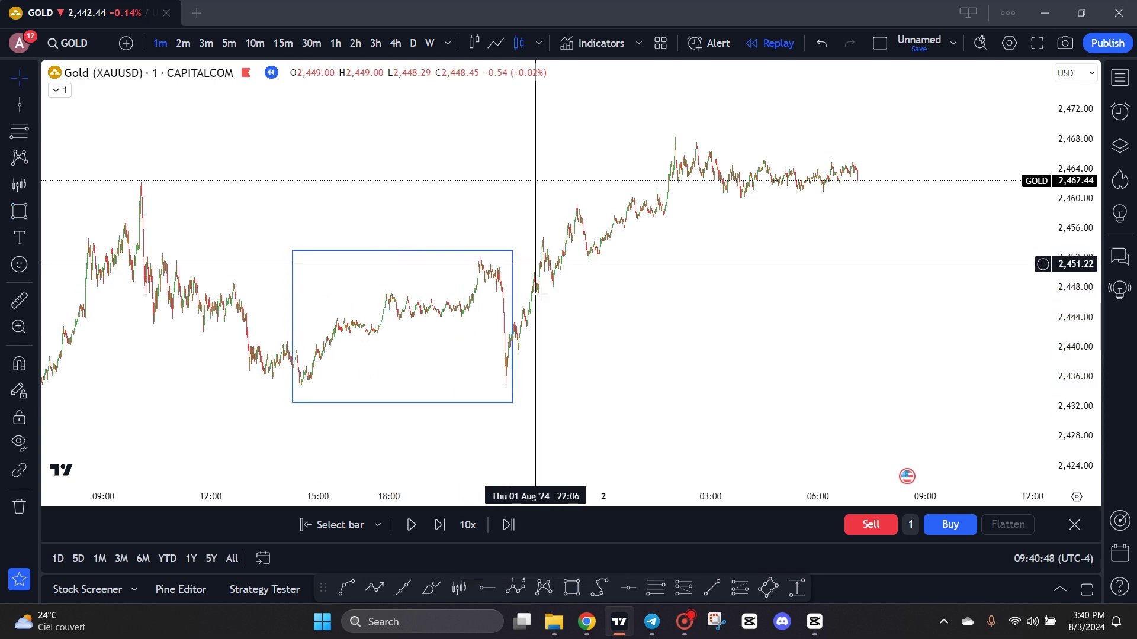
left_click(457, 587)
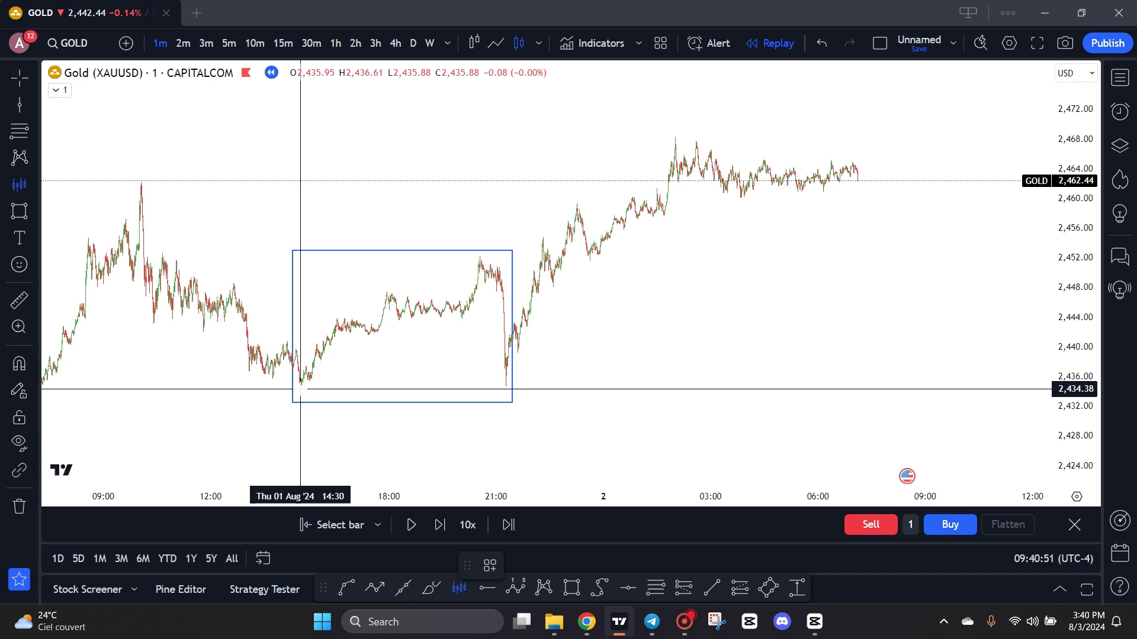
left_click(298, 350)
left_click(459, 588)
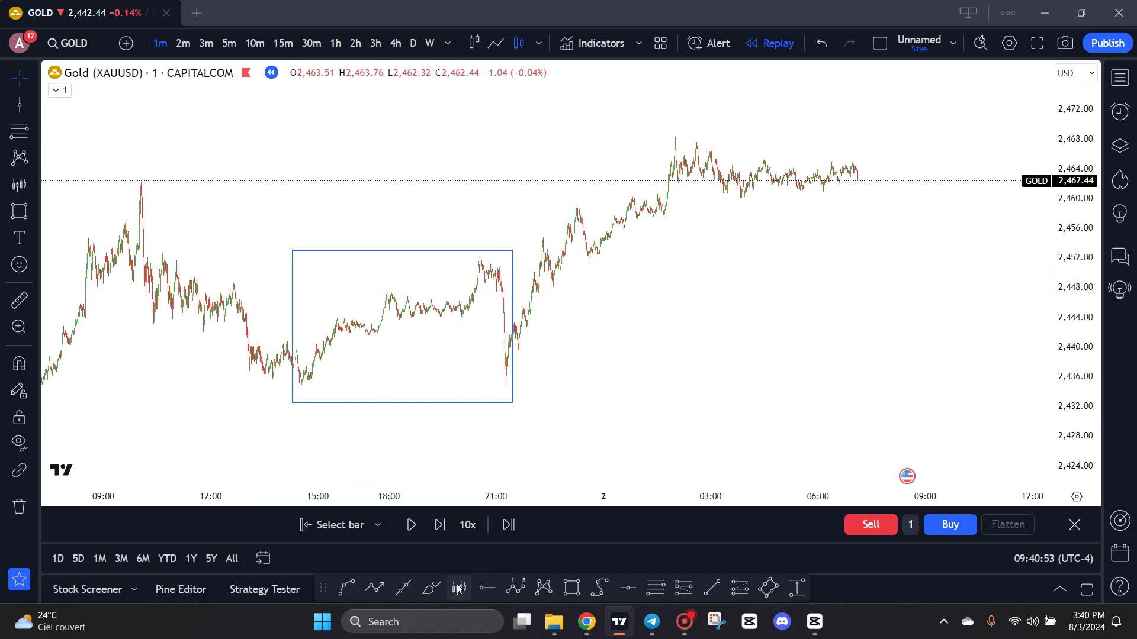
left_click(309, 387)
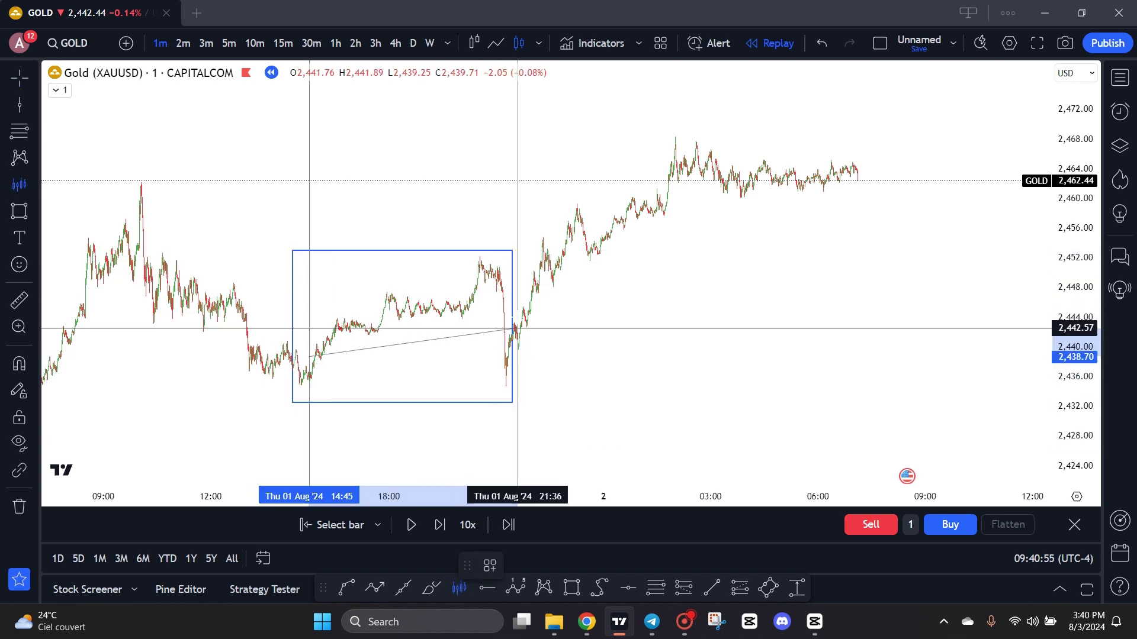
left_click(509, 325)
mouse_move(500, 259)
left_mouse_down()
mouse_move(556, 325)
mouse_move(697, 279)
mouse_move(718, 332)
mouse_move(703, 343)
mouse_move(802, 298)
mouse_move(987, 290)
left_mouse_up()
left_click_drag(846, 356, 697, 398)
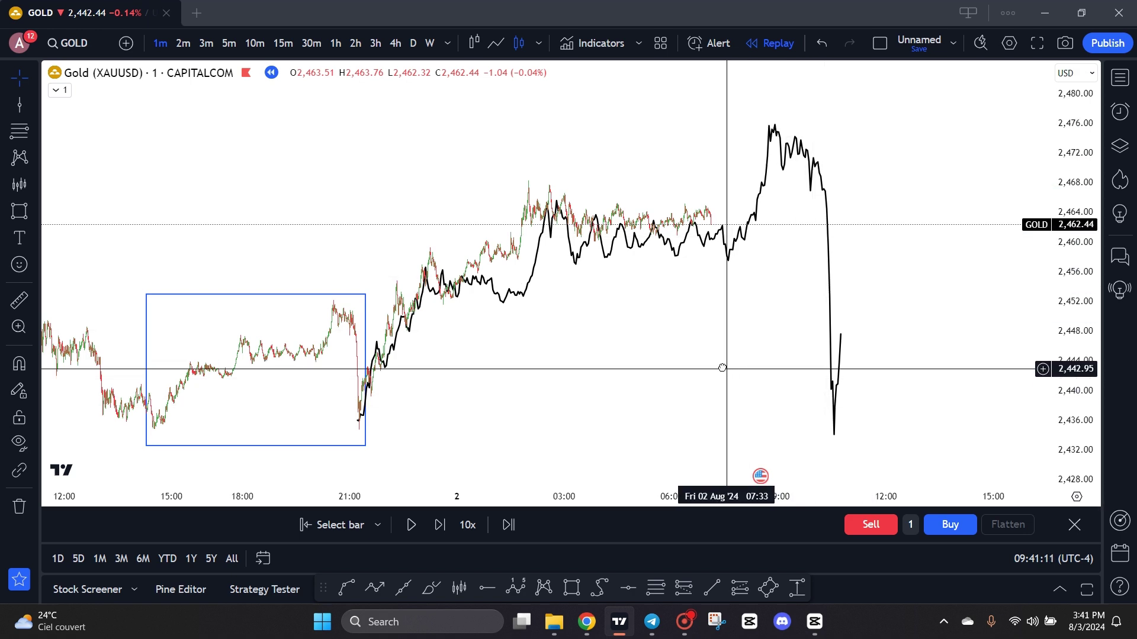
left_click_drag(726, 370, 720, 368)
left_click(652, 621)
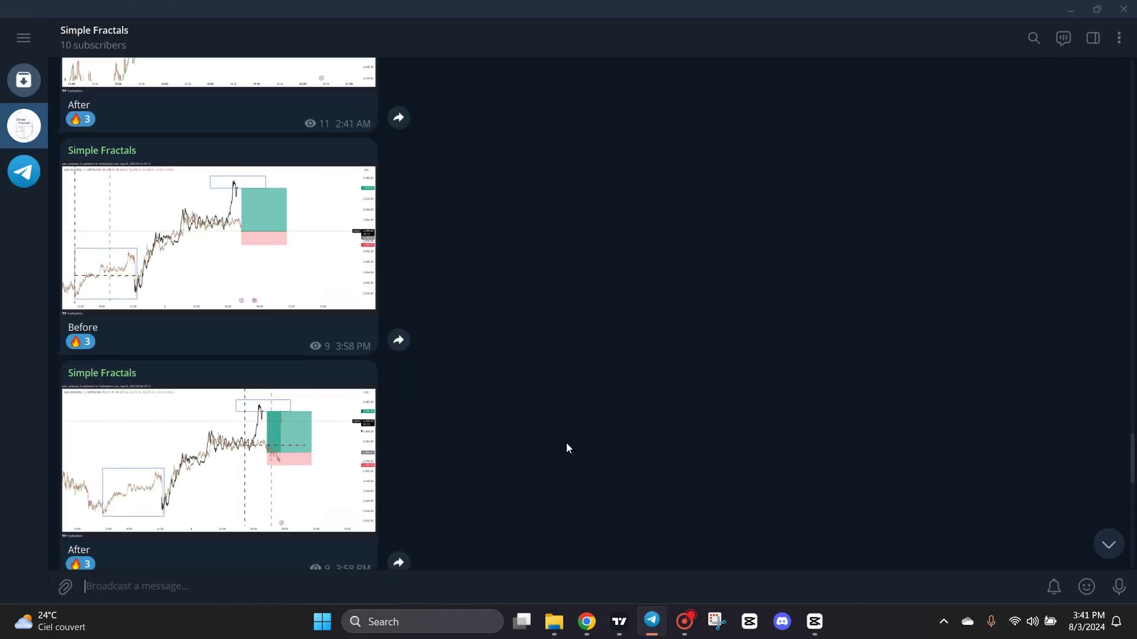
left_click(290, 244)
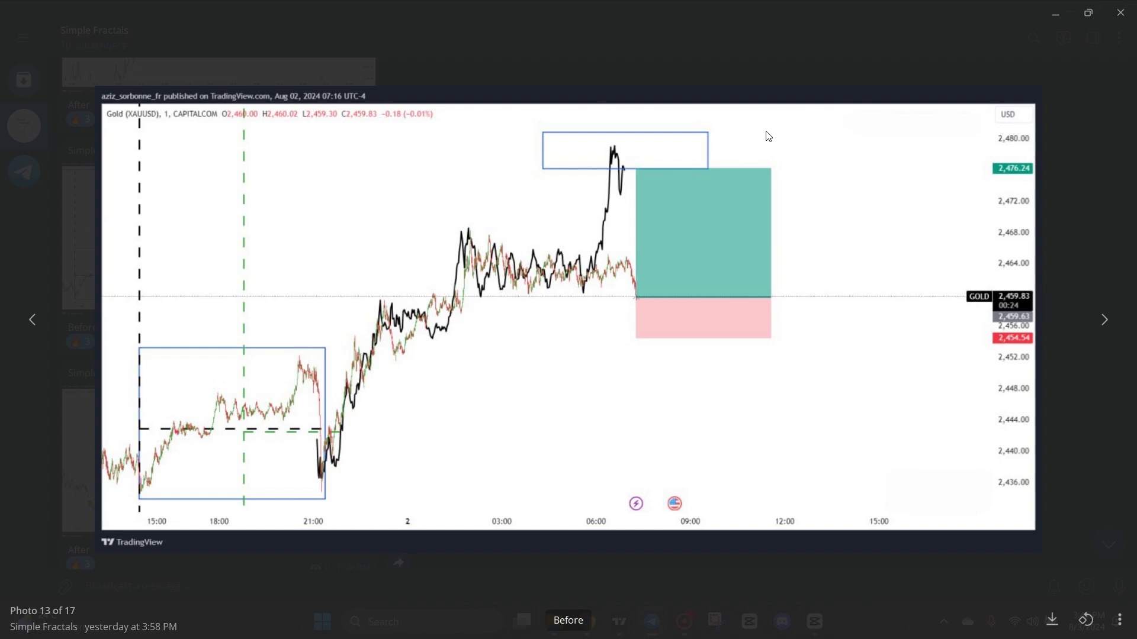
left_click(769, 66)
key("alt+Tab")
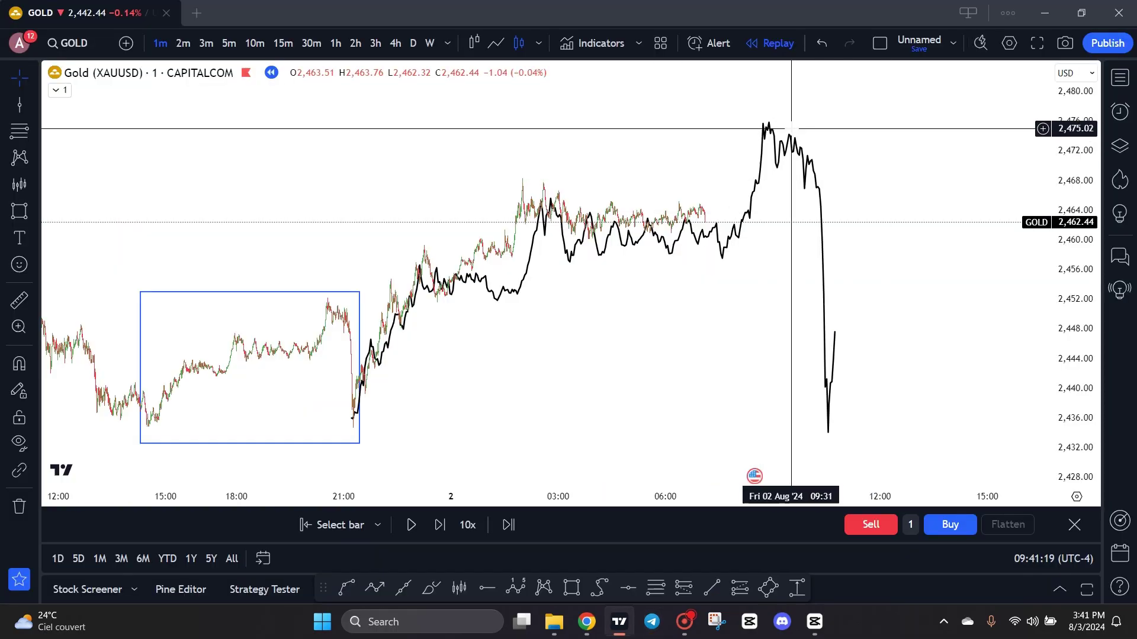
Step: Place a short position at the peak with entry 2,475.62 and take profit 2,434.28
left_click(690, 587)
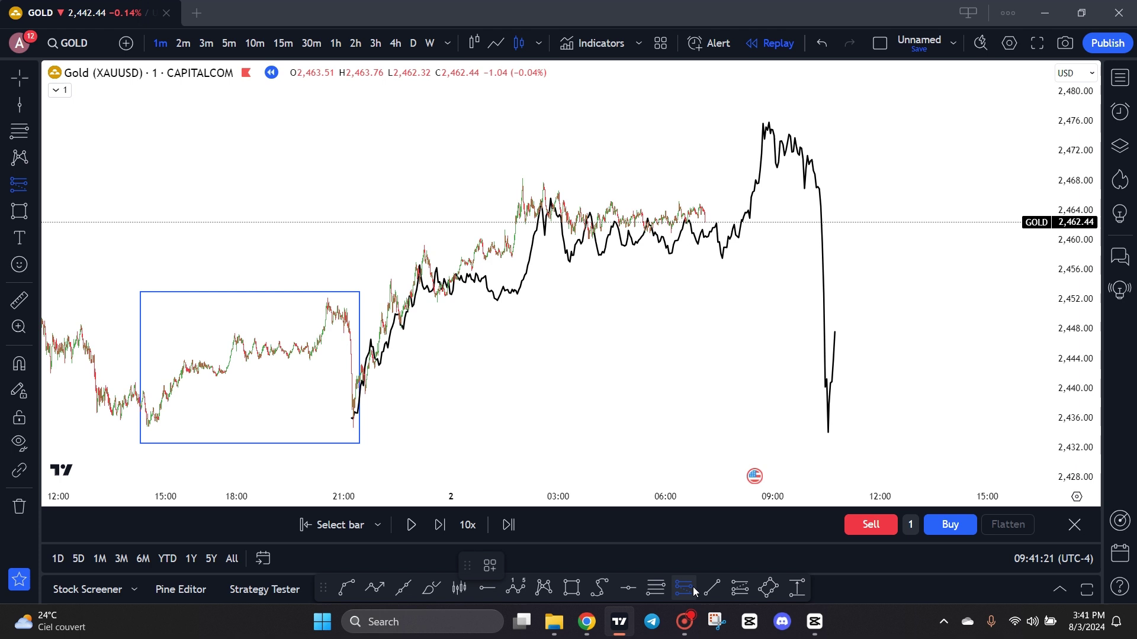
left_click(772, 129)
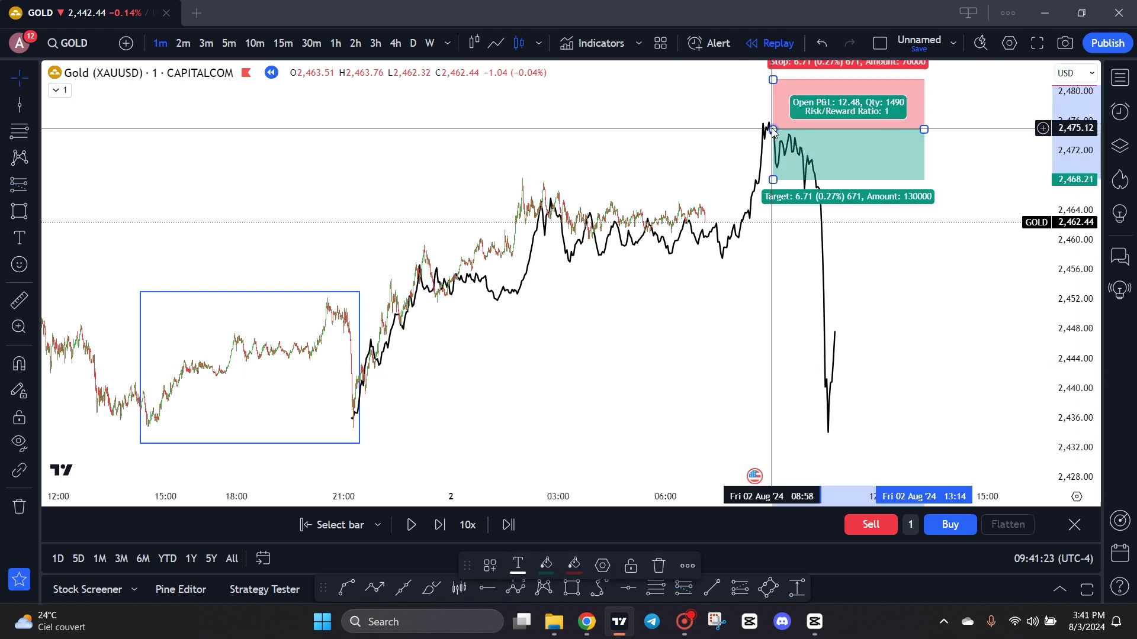
left_click_drag(769, 129, 768, 125)
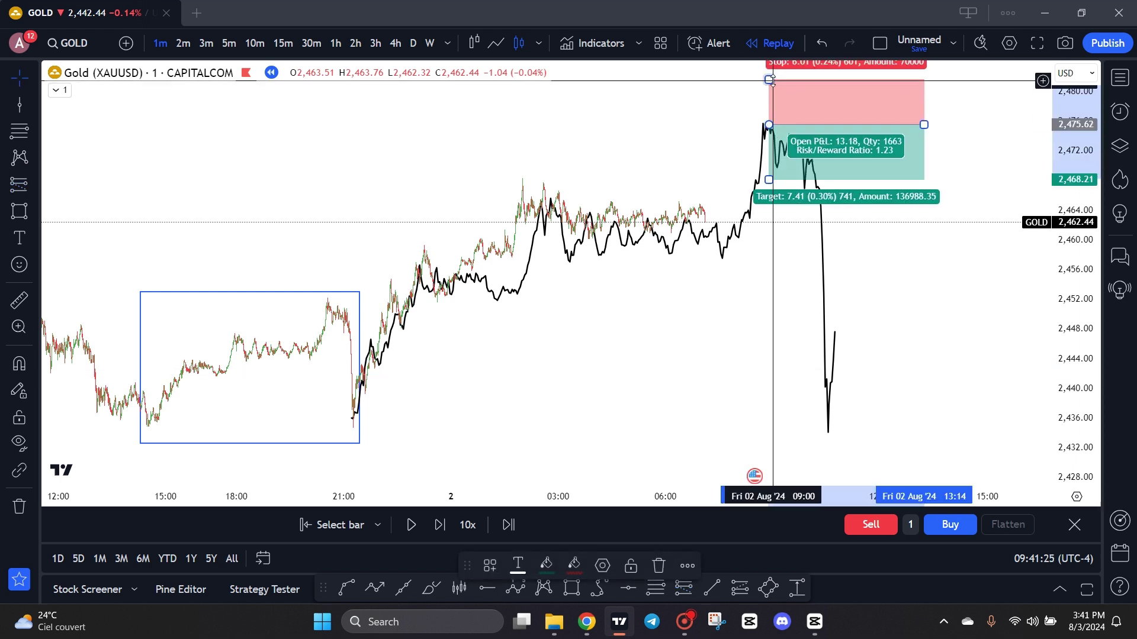
left_click_drag(769, 179, 780, 431)
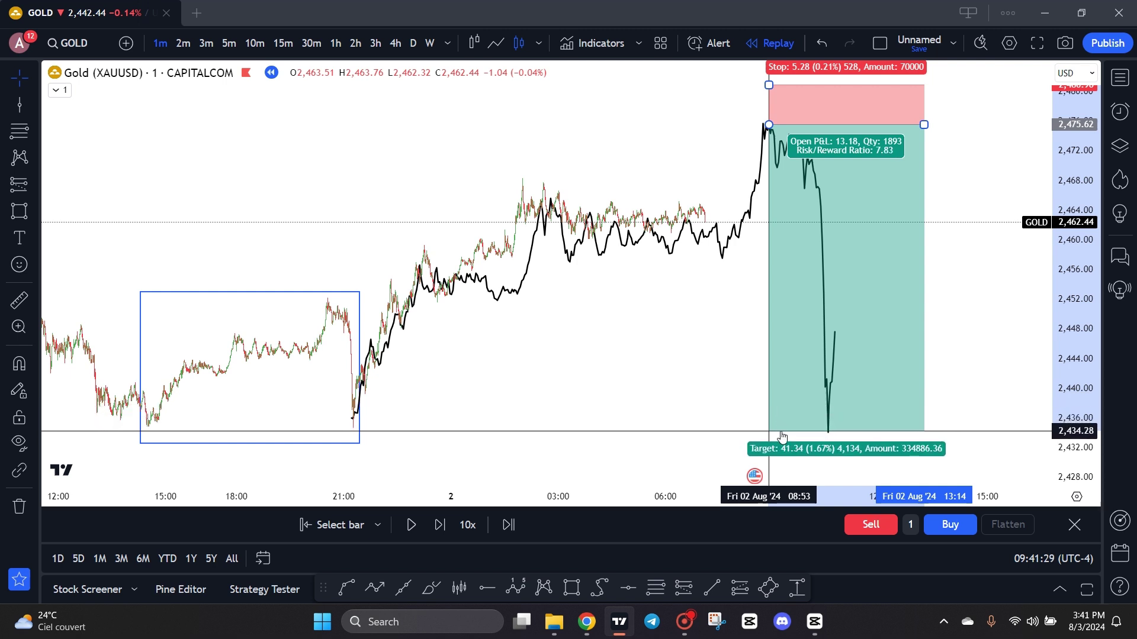
left_click(754, 473)
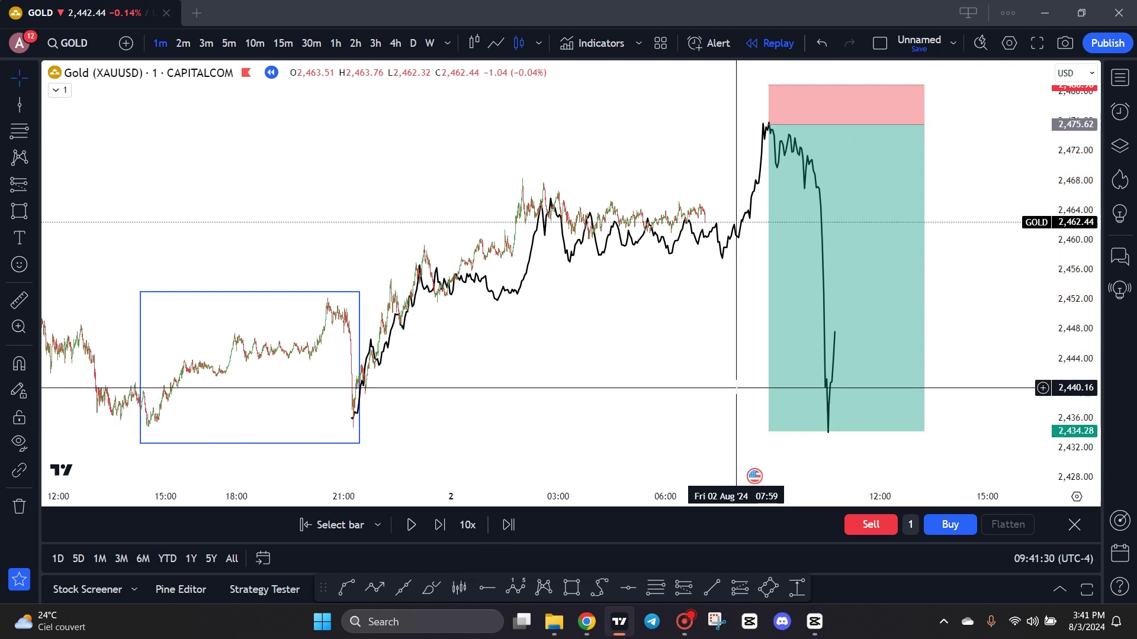
Step: Play the Gold replay forward, pausing and resuming, until price drops to the 2,434.28 take profit
left_click(413, 526)
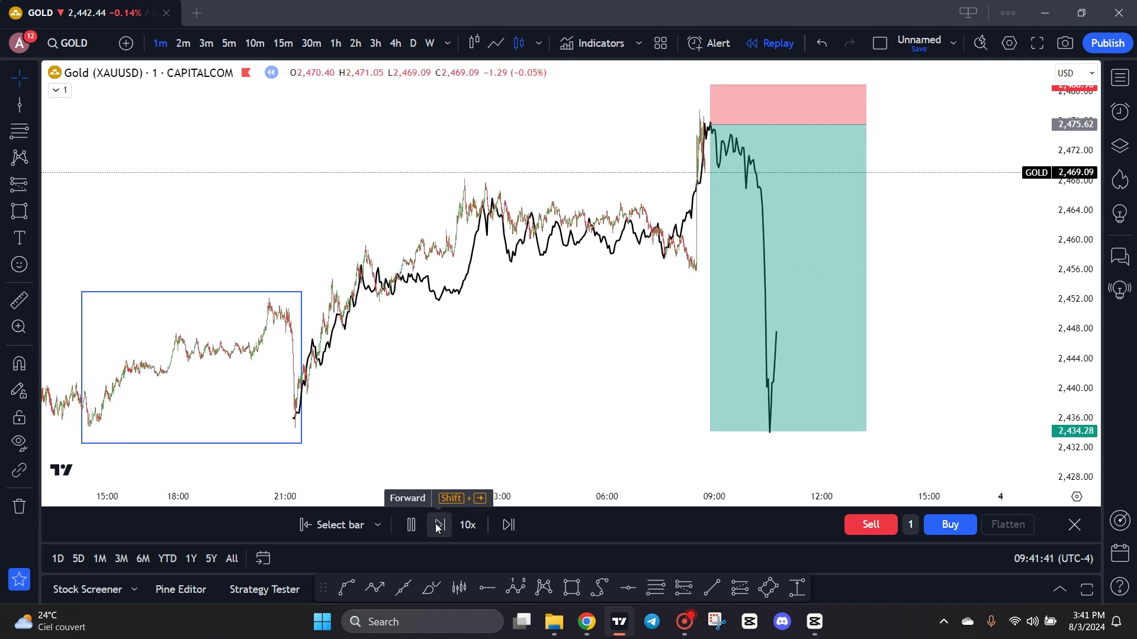
left_click(410, 525)
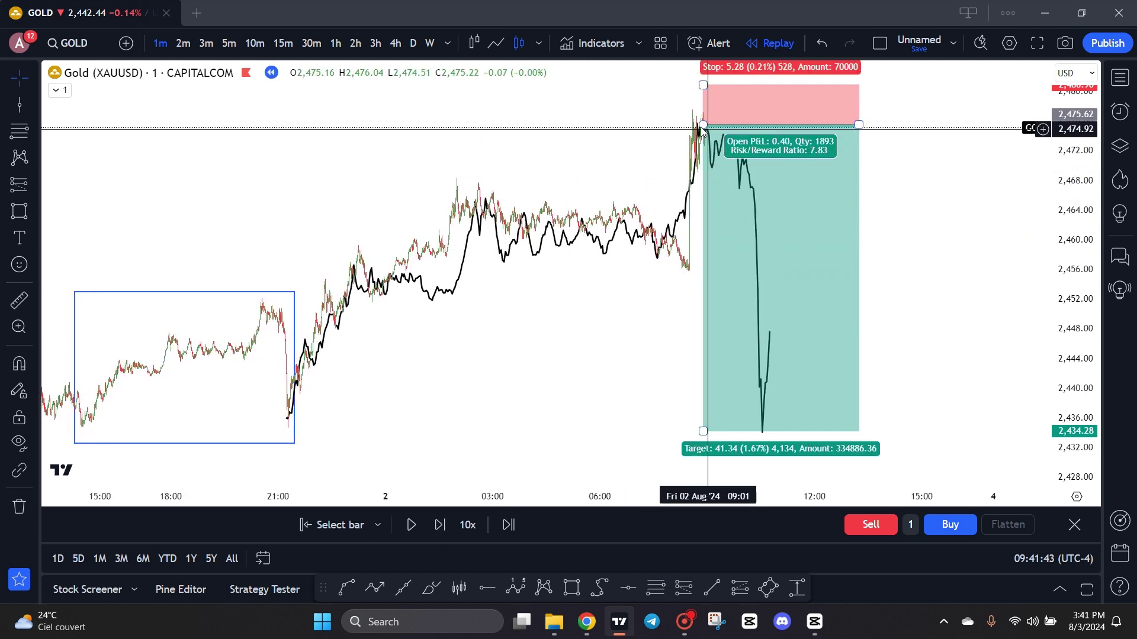
left_click(411, 525)
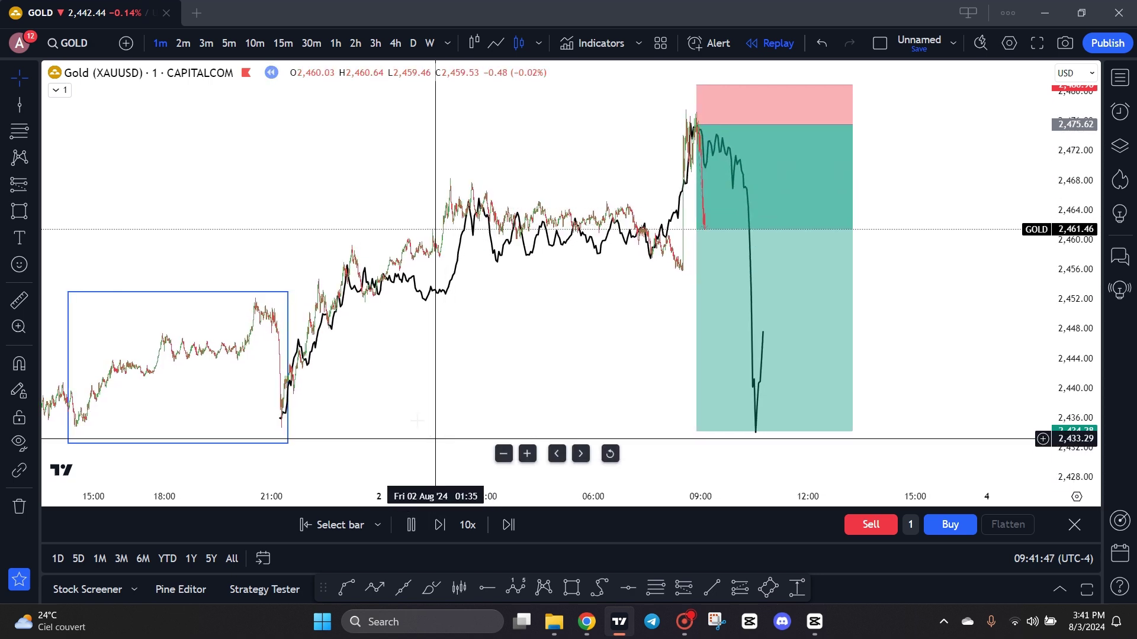
scroll(431, 398, "down", 1)
left_click_drag(473, 384, 504, 374)
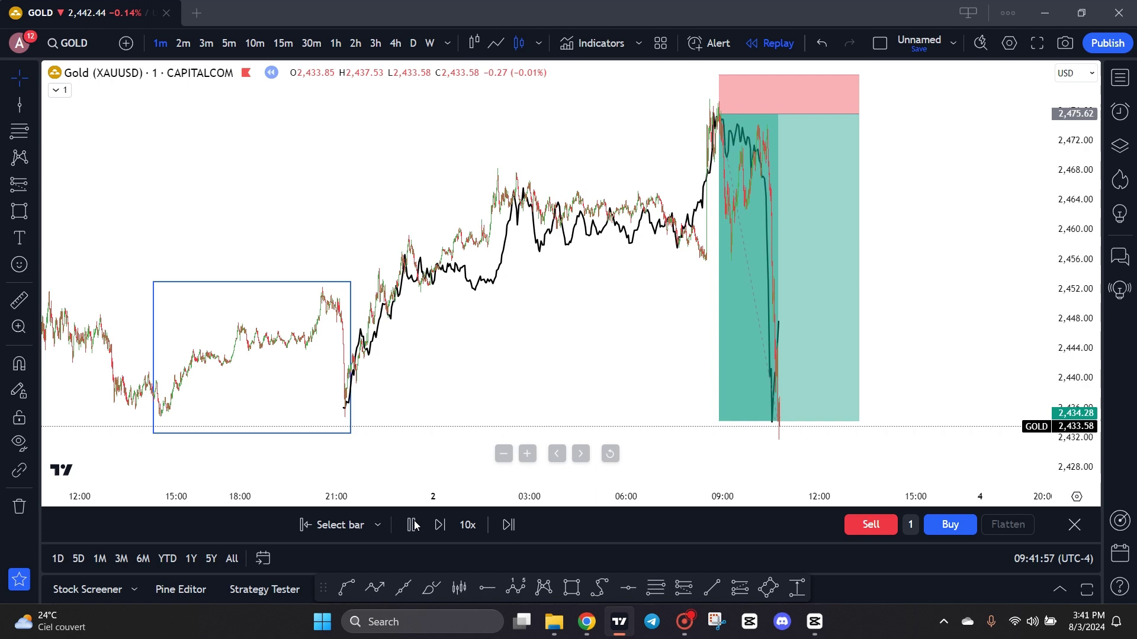
key("shift+Down")
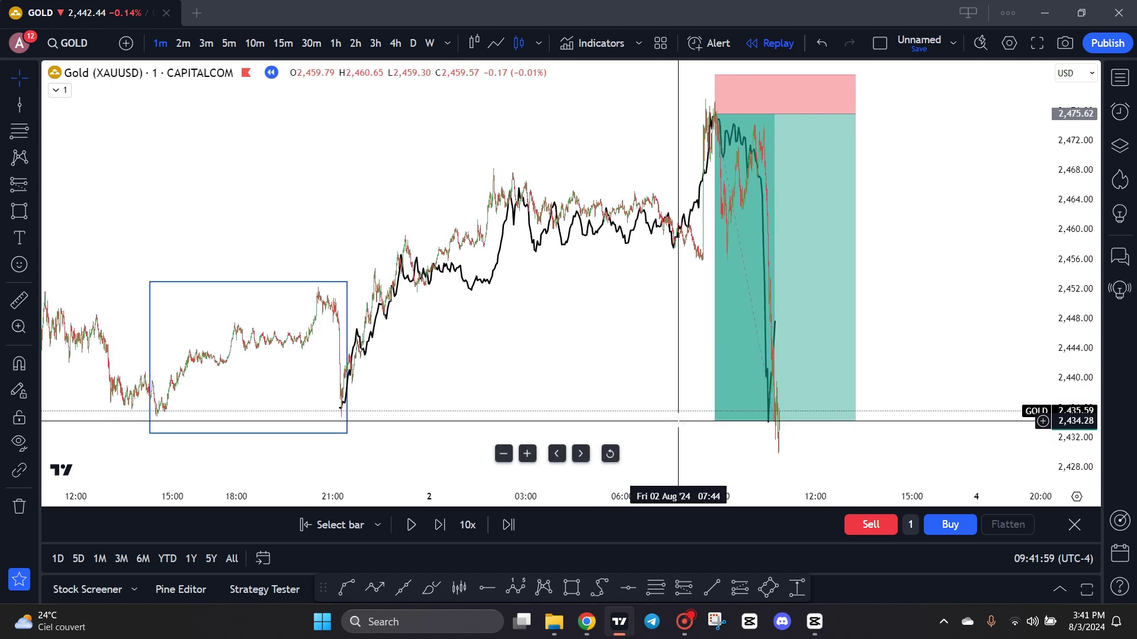
left_click_drag(574, 415, 627, 399)
scroll(619, 401, "up", 1)
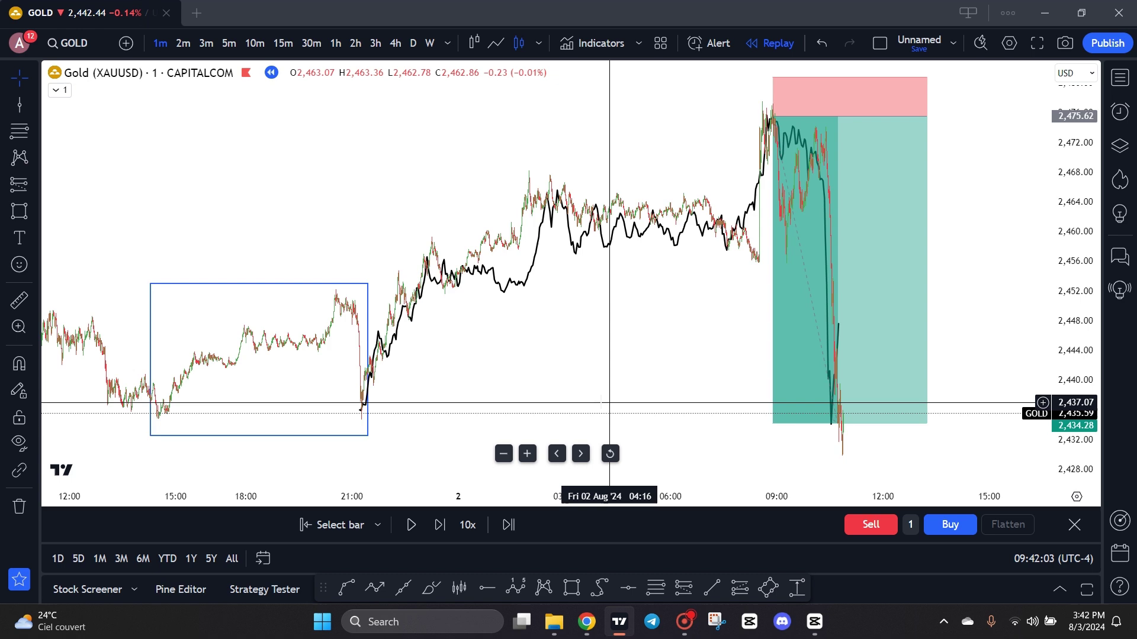
Step: In Telegram's Simple Fractals channel, flip through the Before and After chart photos
left_click(651, 622)
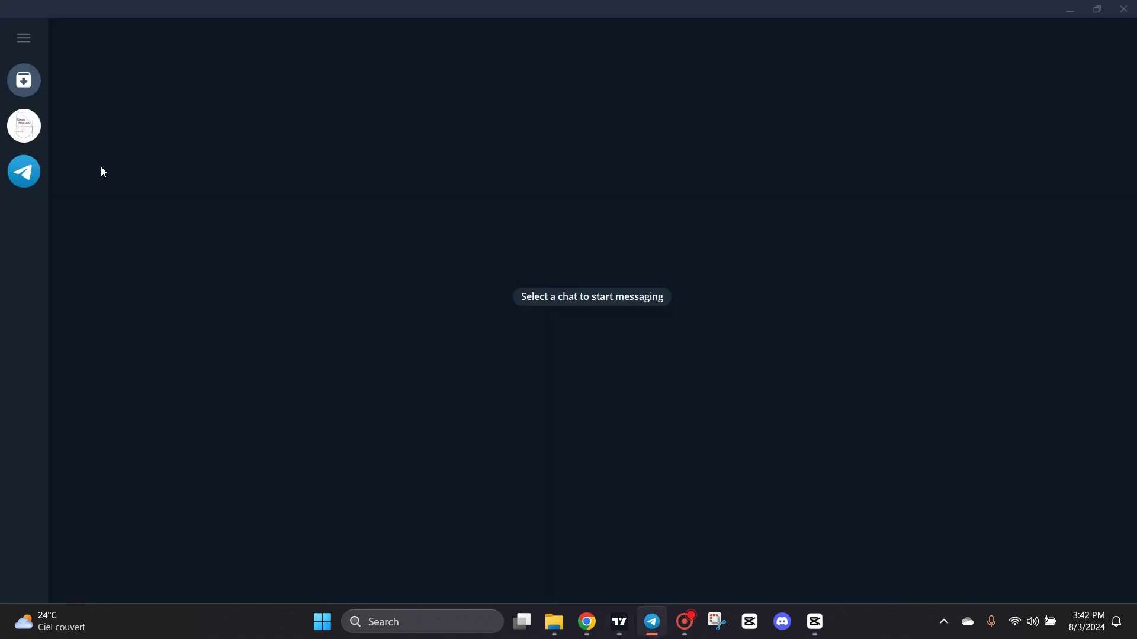
left_click(37, 133)
left_click(256, 214)
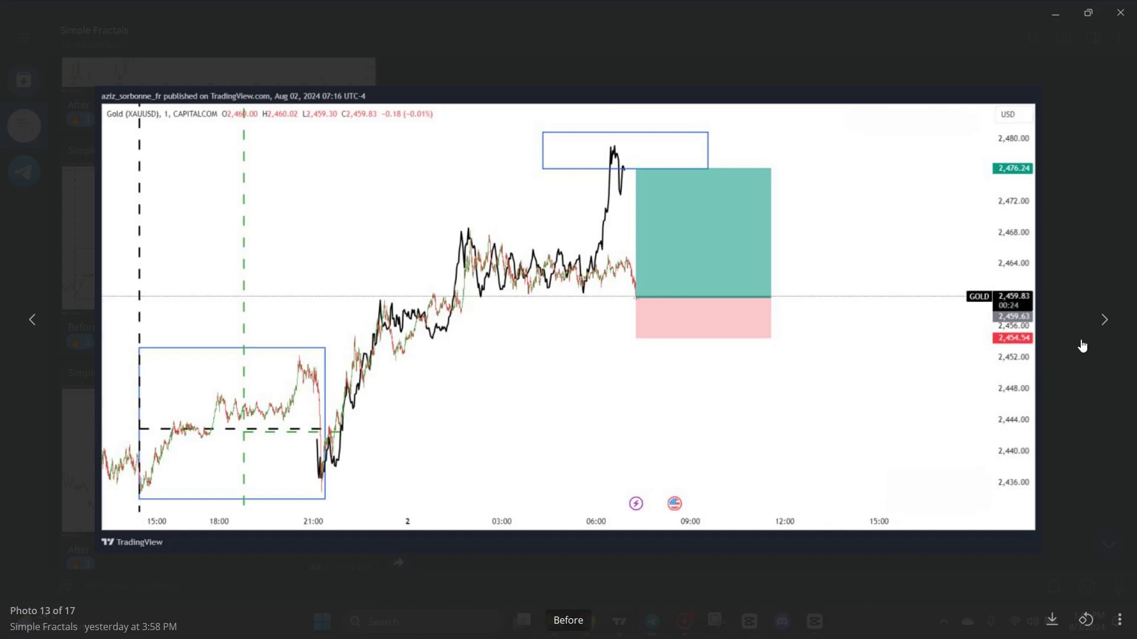
left_click(1104, 320)
left_click(1103, 319)
left_click(560, 581)
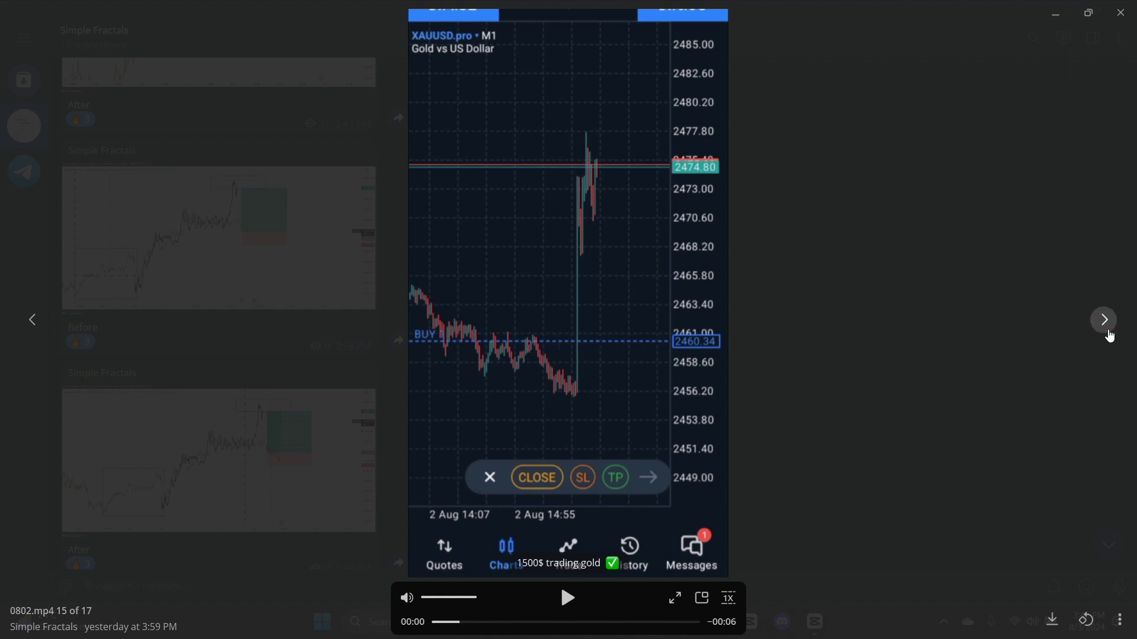
left_click(994, 215)
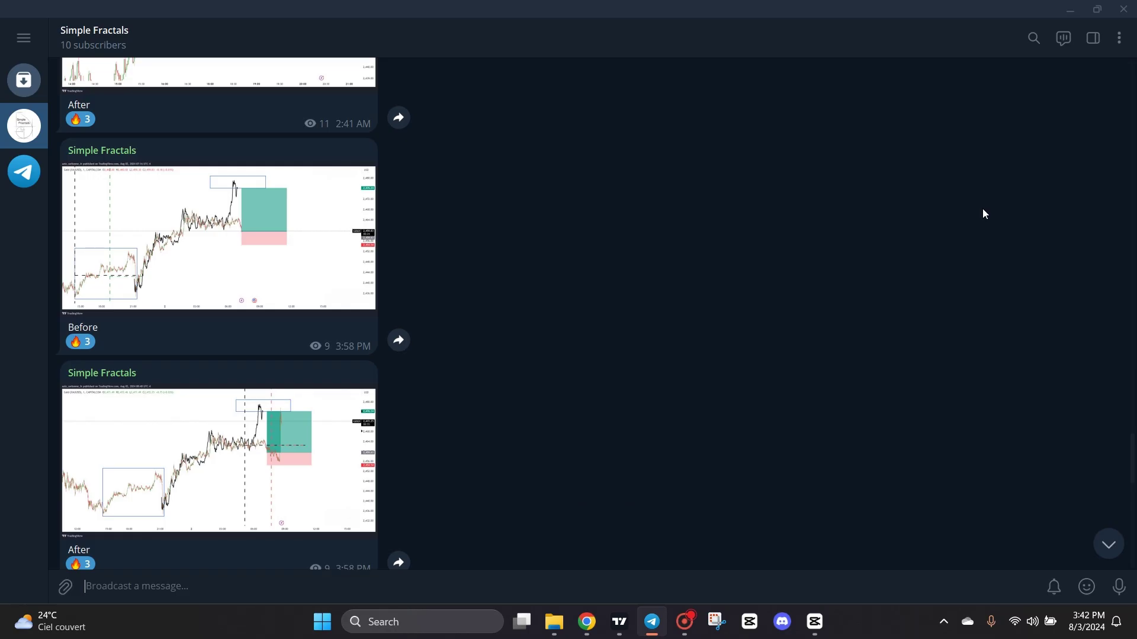
left_click(222, 272)
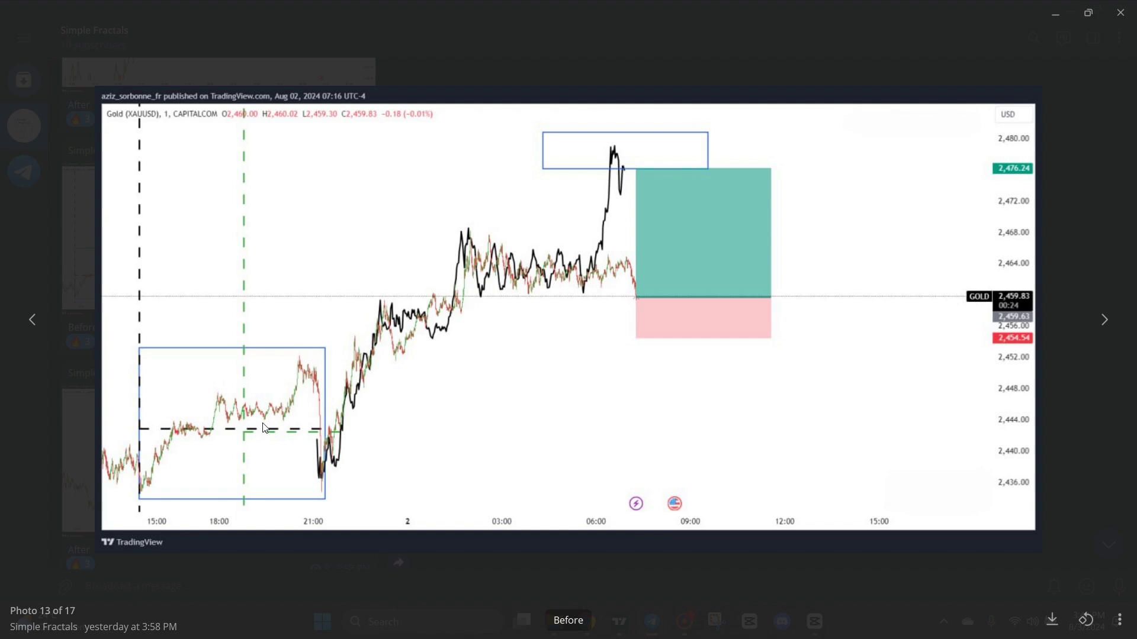
left_click(697, 64)
Step: View the July 30 Before and After charts, then return to TradingView
scroll(396, 240, "up", 10)
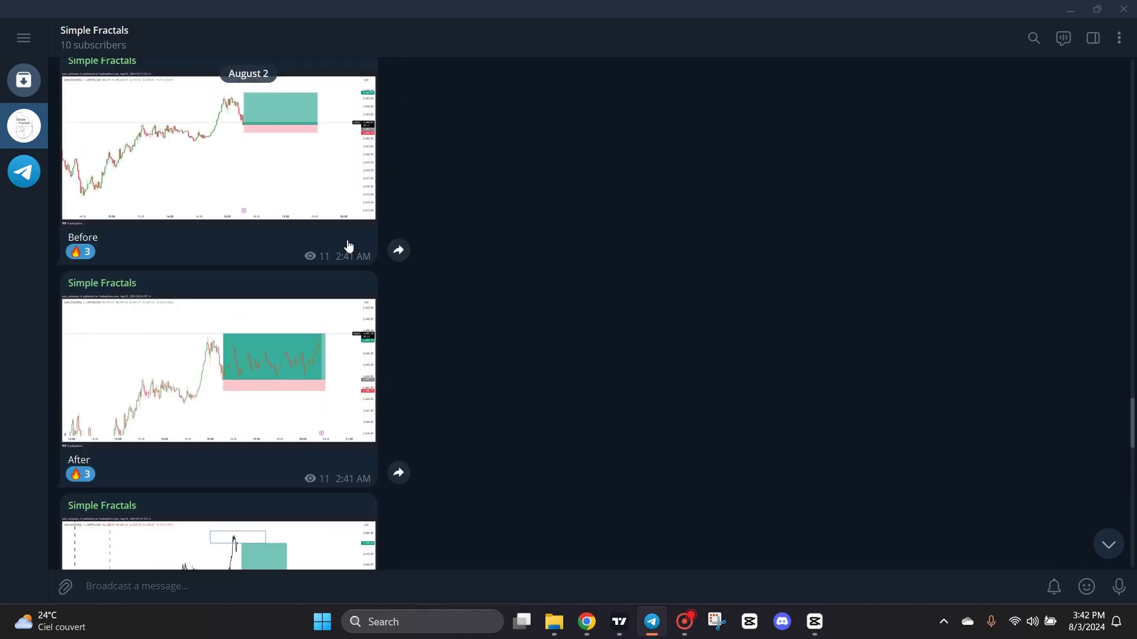
scroll(317, 261, "up", 15)
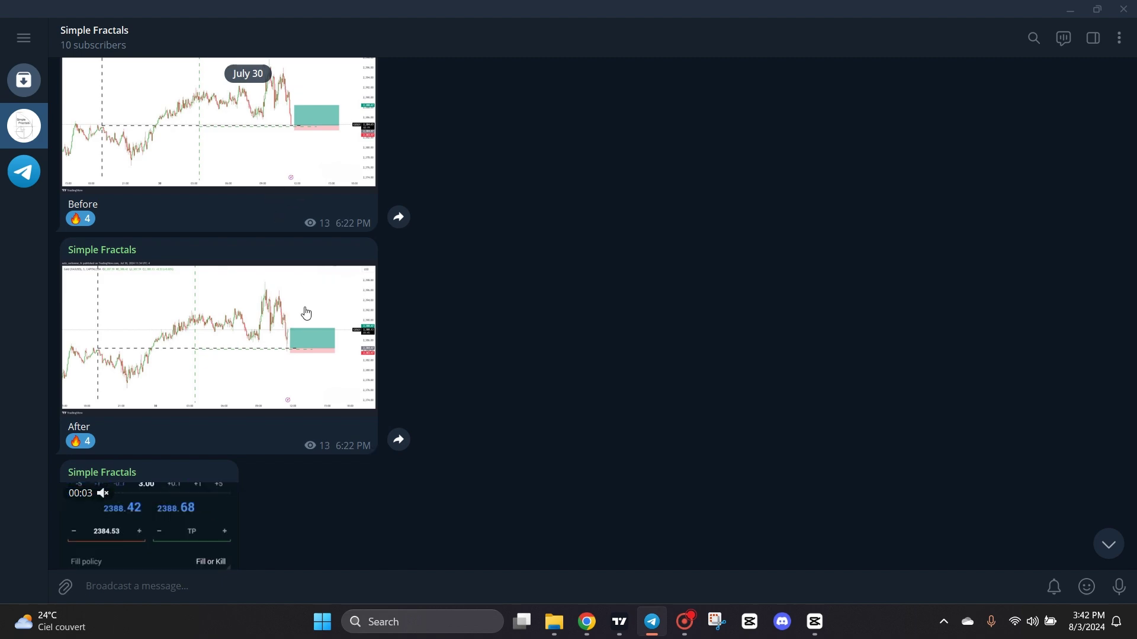
left_click(287, 153)
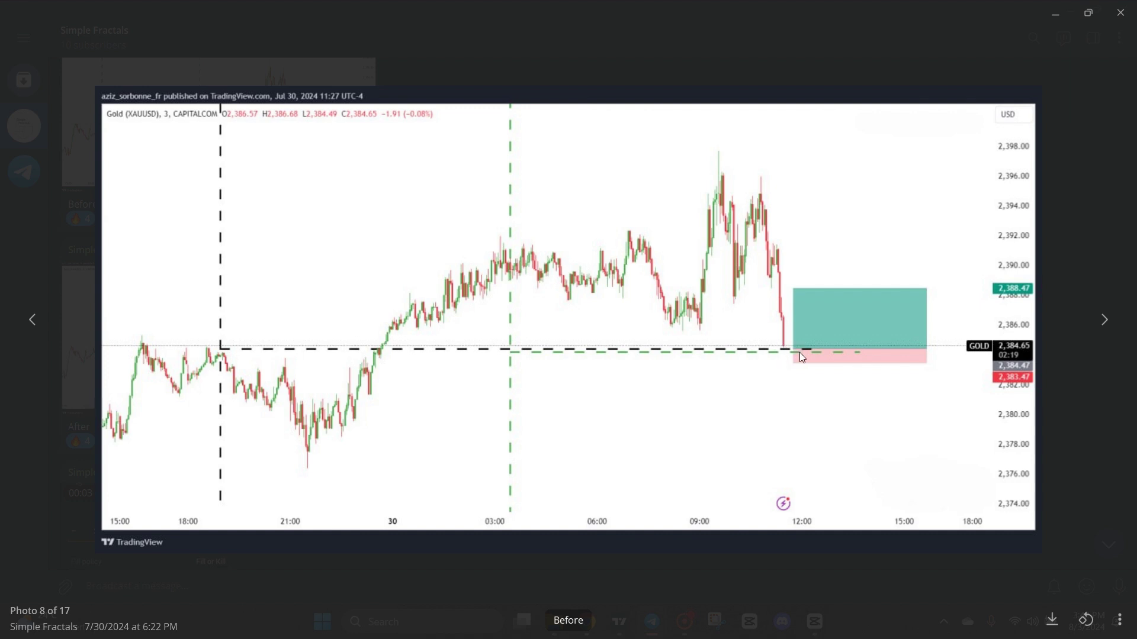
left_click(1104, 339)
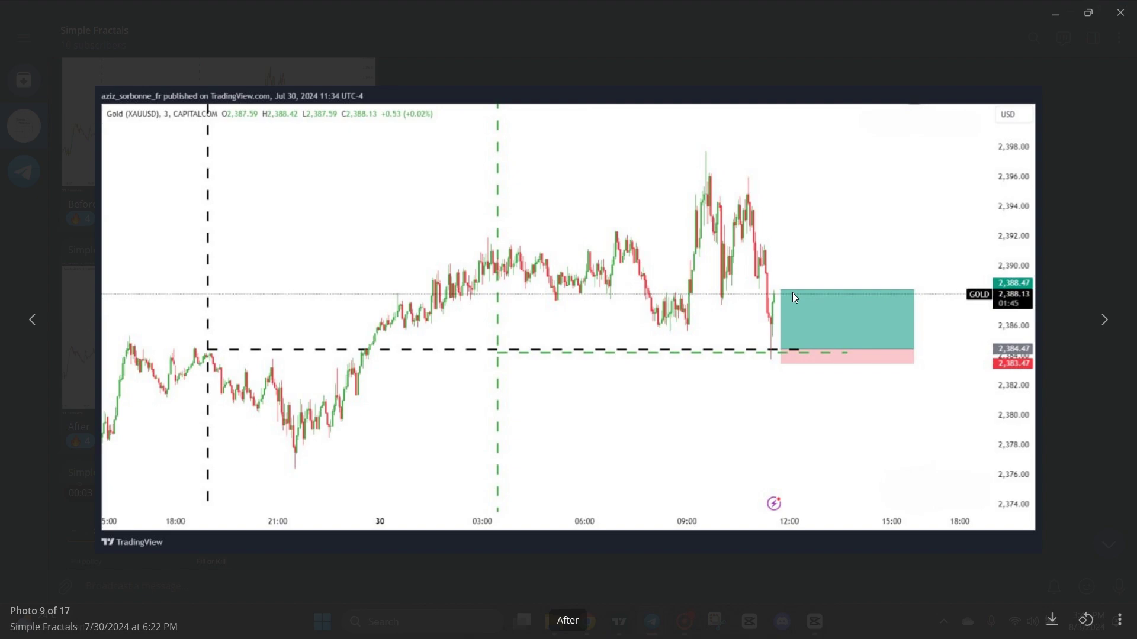
left_click(847, 59)
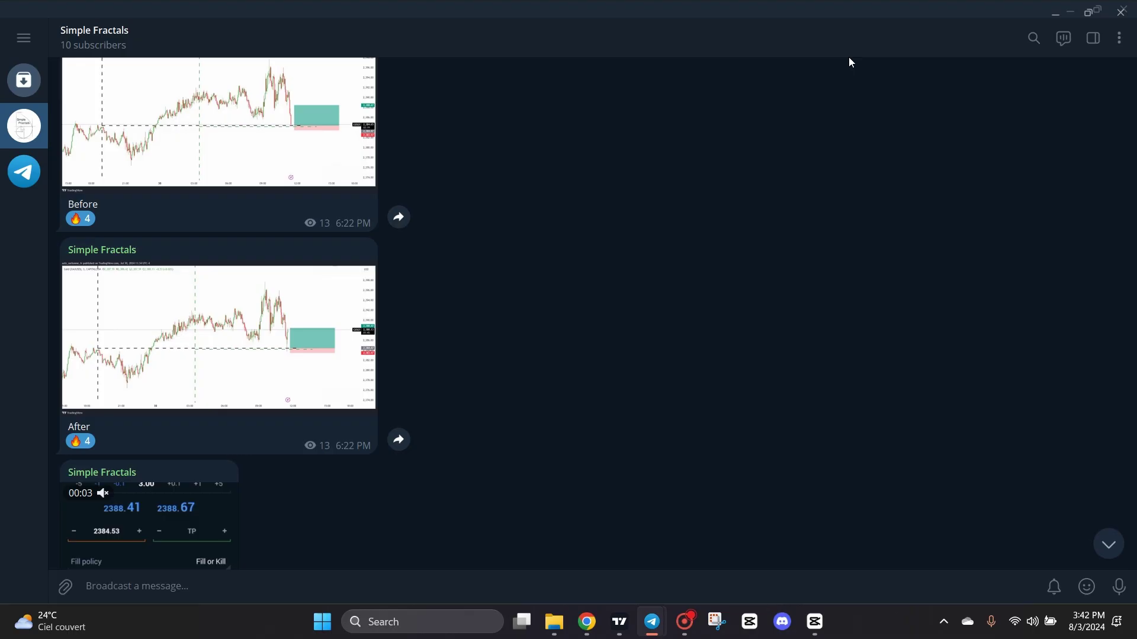
key("alt+Tab")
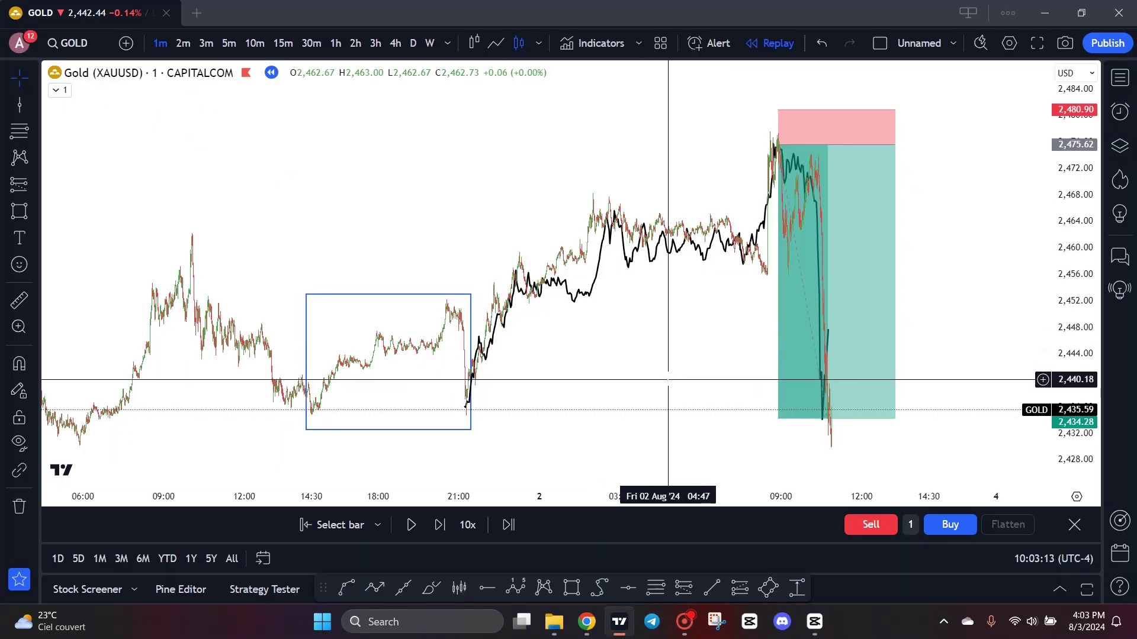